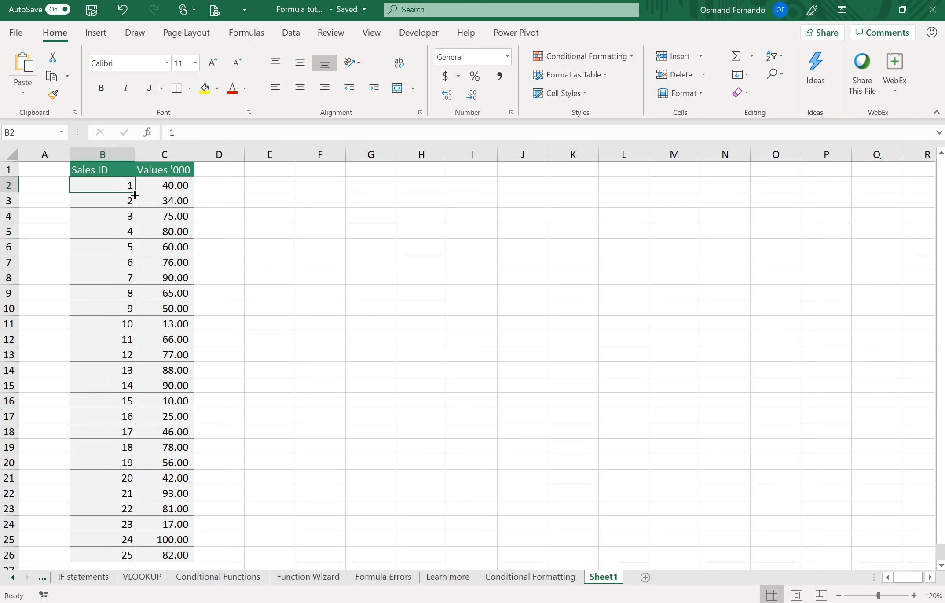
pyautogui.click(167, 184)
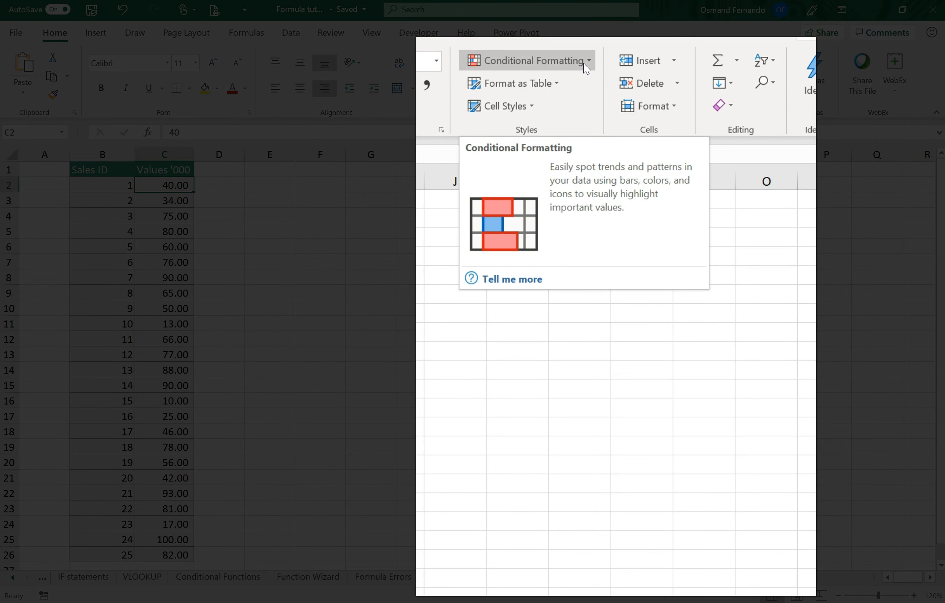
pyautogui.click(568, 61)
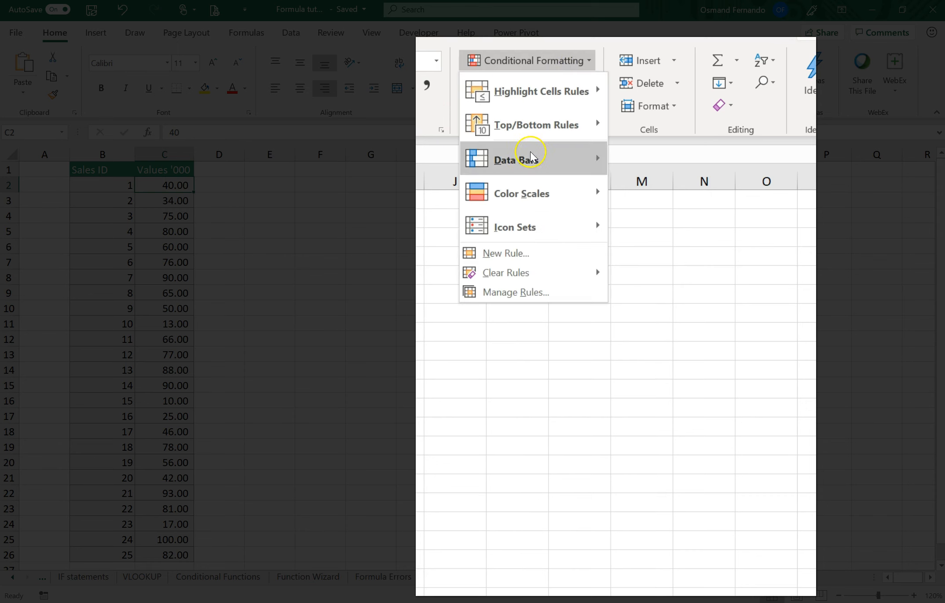
pyautogui.moveTo(539, 130)
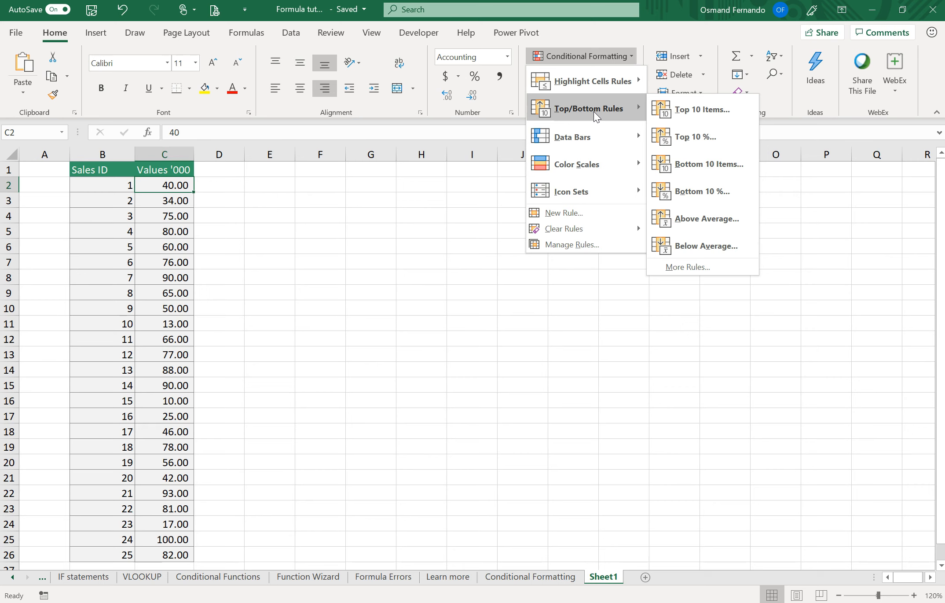
pyautogui.click(199, 245)
# Start a Top 10 Items conditional formatting rule on the values in C2:C26 and move its dialog nearer the data
pyautogui.moveTo(164, 184); pyautogui.dragTo(155, 554)
pyautogui.click(56, 33)
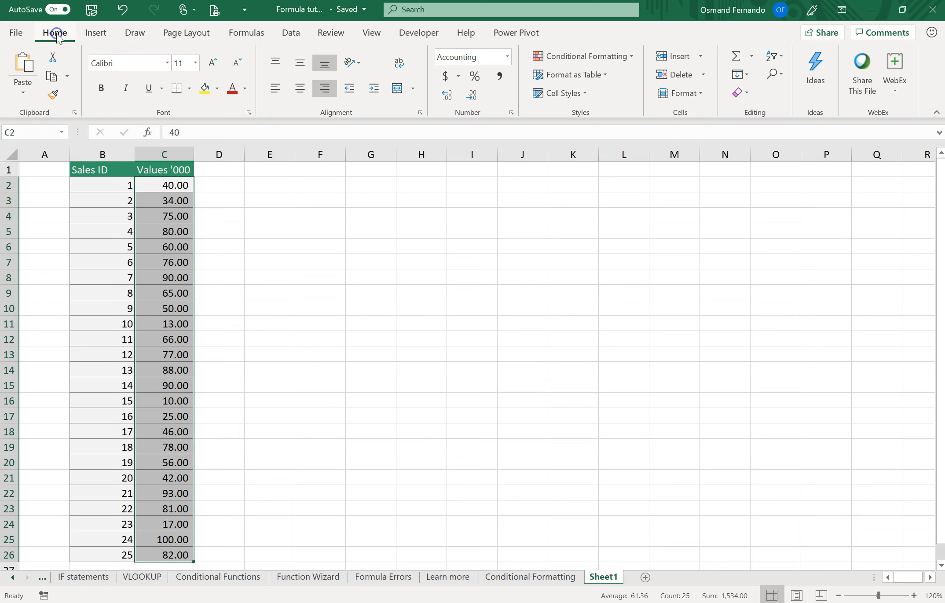
pyautogui.click(618, 56)
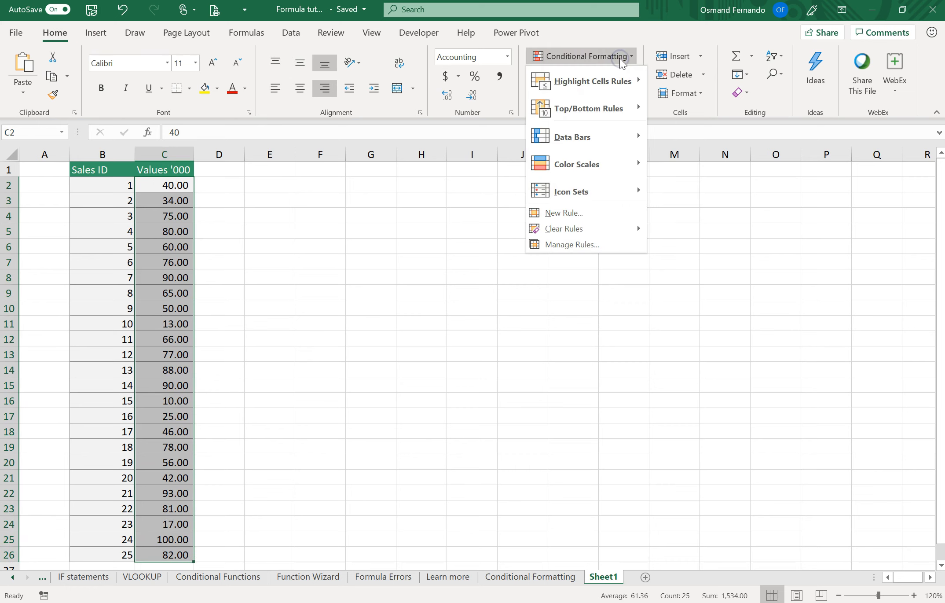
pyautogui.click(591, 113)
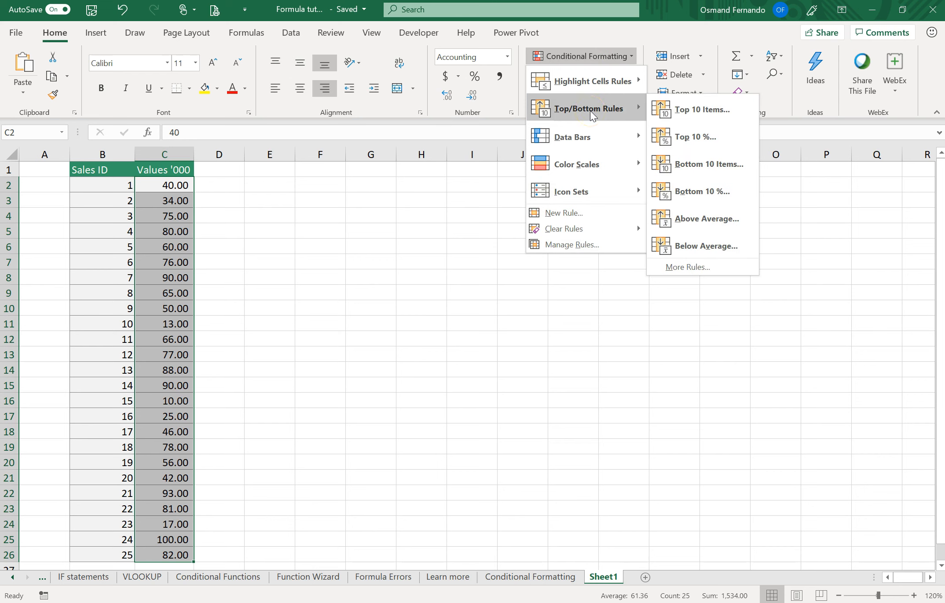
pyautogui.click(690, 110)
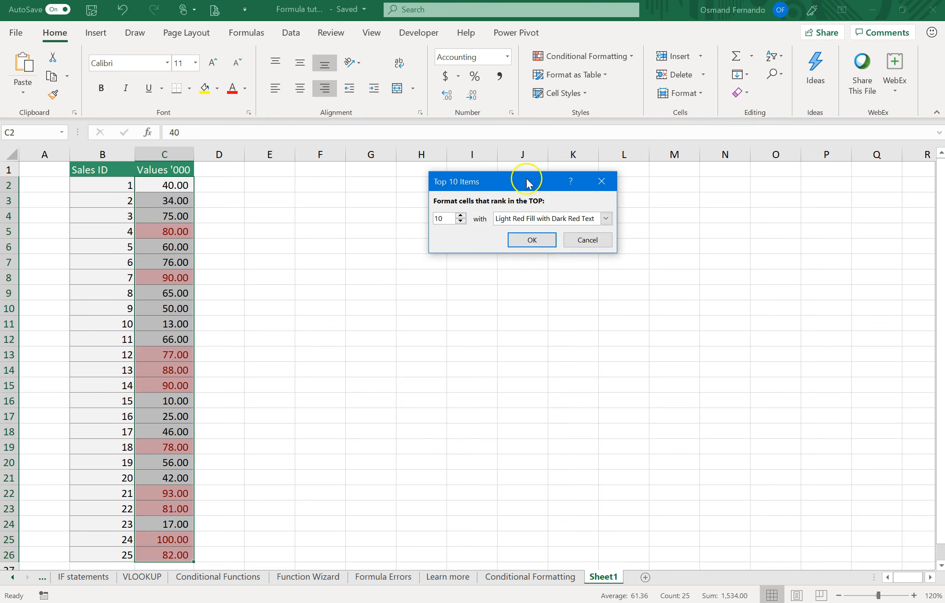
pyautogui.moveTo(501, 181); pyautogui.dragTo(422, 199)
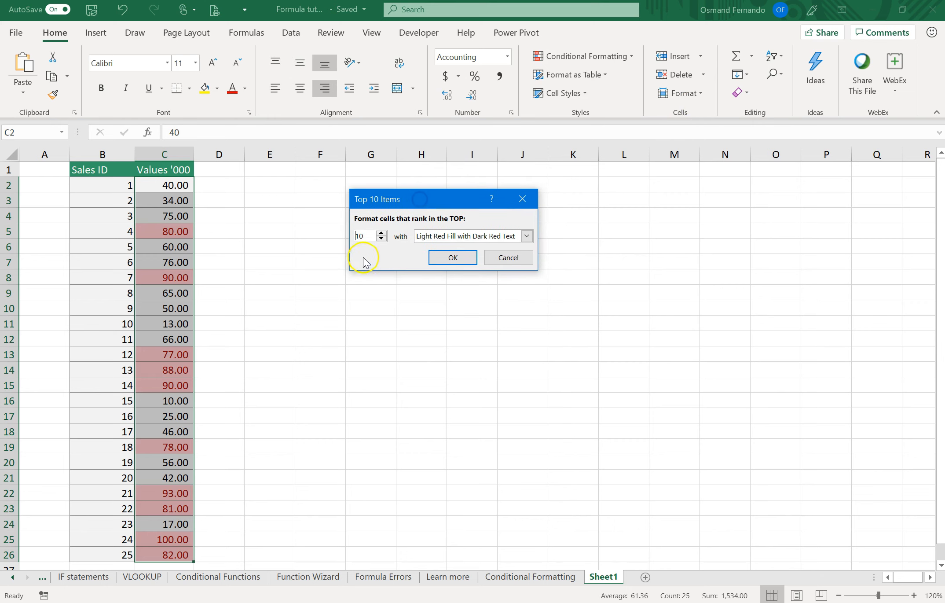
# Try other rank counts in the Top 10 Items rule and return the count to 10
pyautogui.moveTo(366, 238); pyautogui.dragTo(352, 242)
pyautogui.click(382, 238)
pyautogui.click(381, 238)
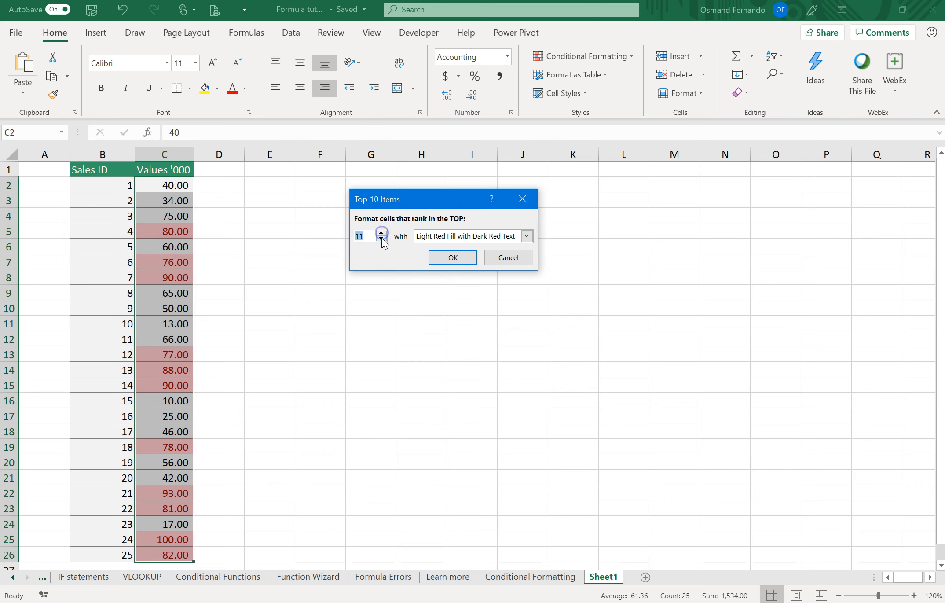
pyautogui.click(381, 233)
pyautogui.click(381, 233)
pyautogui.click(381, 233)
pyautogui.click(382, 238)
pyautogui.click(366, 236)
pyautogui.doubleClick(365, 239)
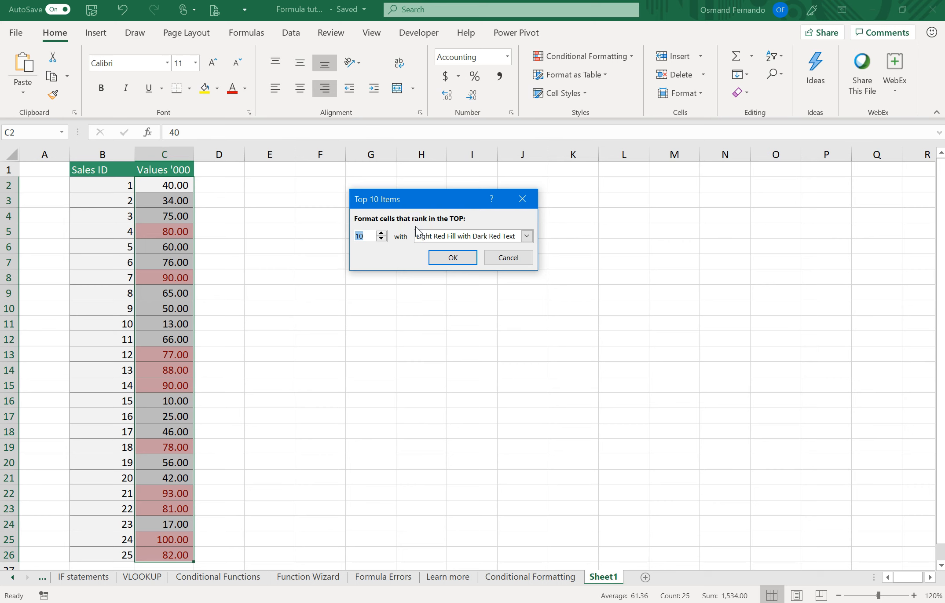
pyautogui.click(526, 236)
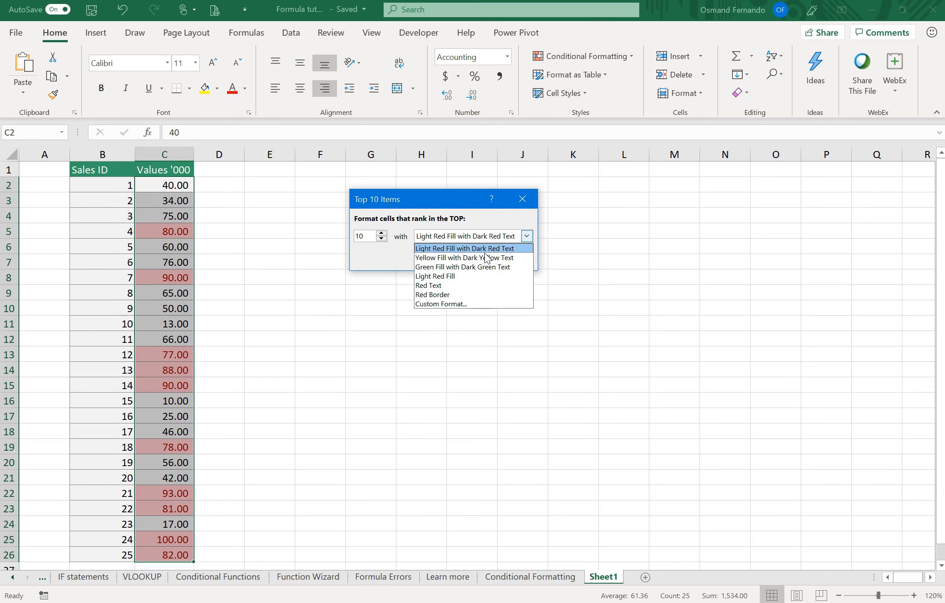
pyautogui.click(446, 304)
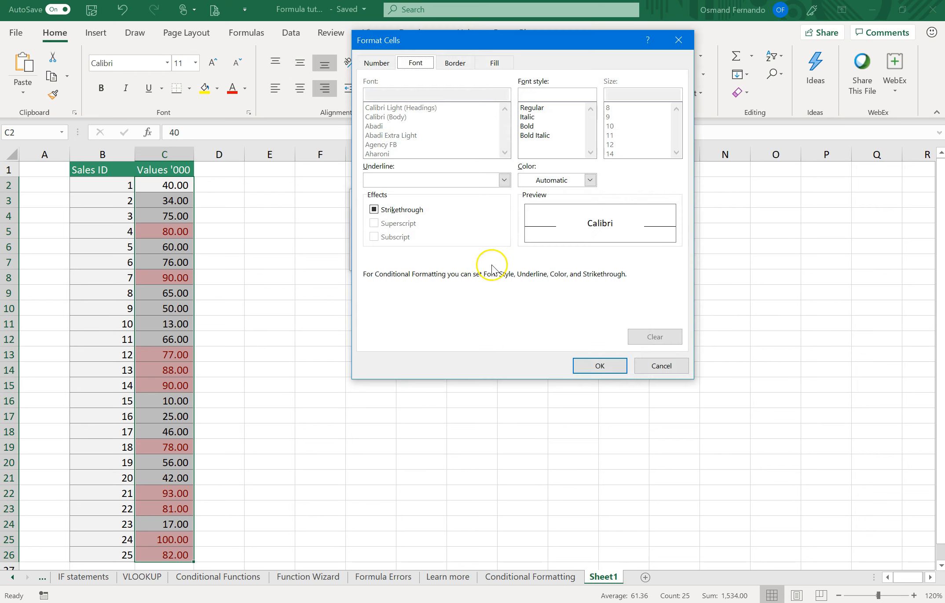
pyautogui.click(642, 366)
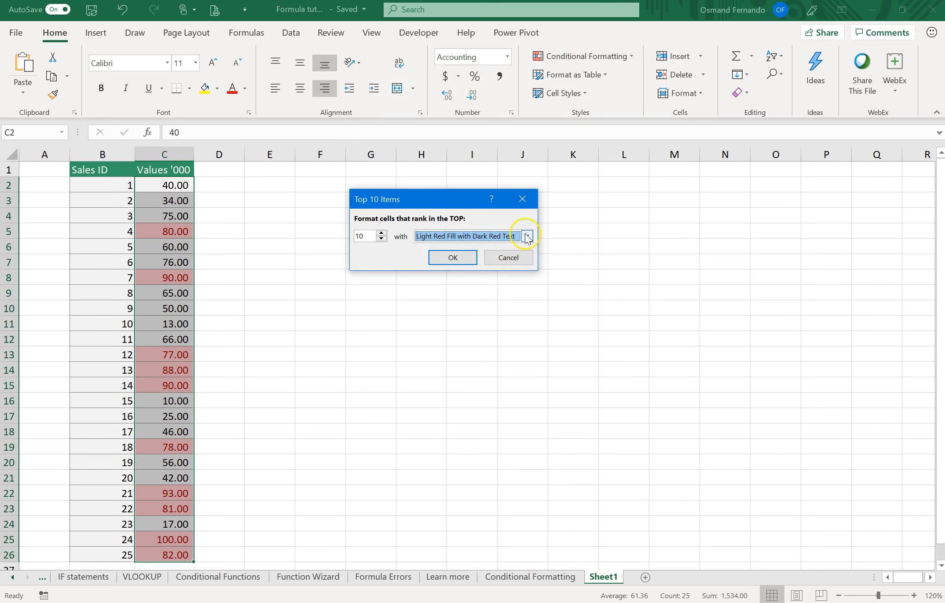
# Format the top 10 values with Green Fill with Dark Green Text and apply the rule
pyautogui.click(529, 236)
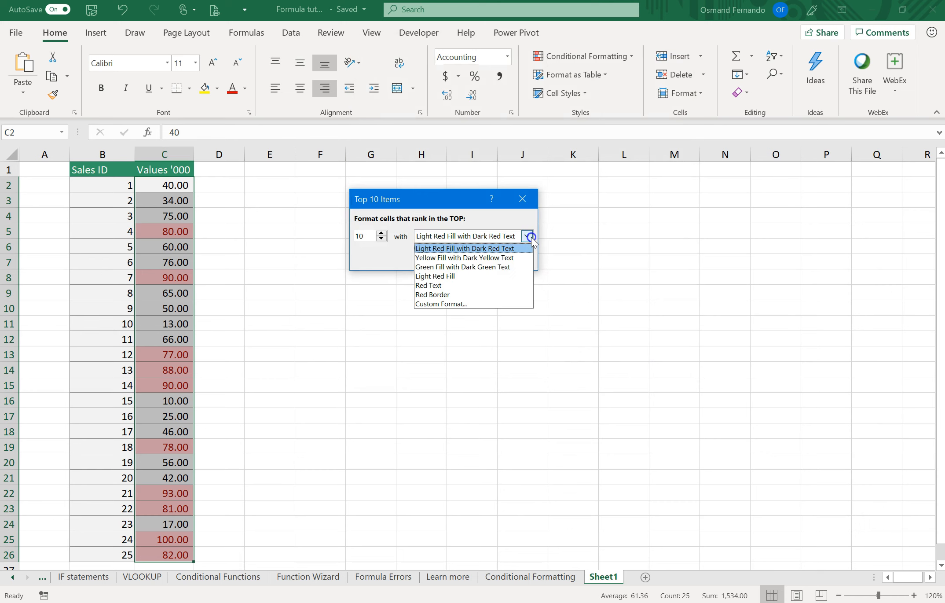
pyautogui.click(475, 267)
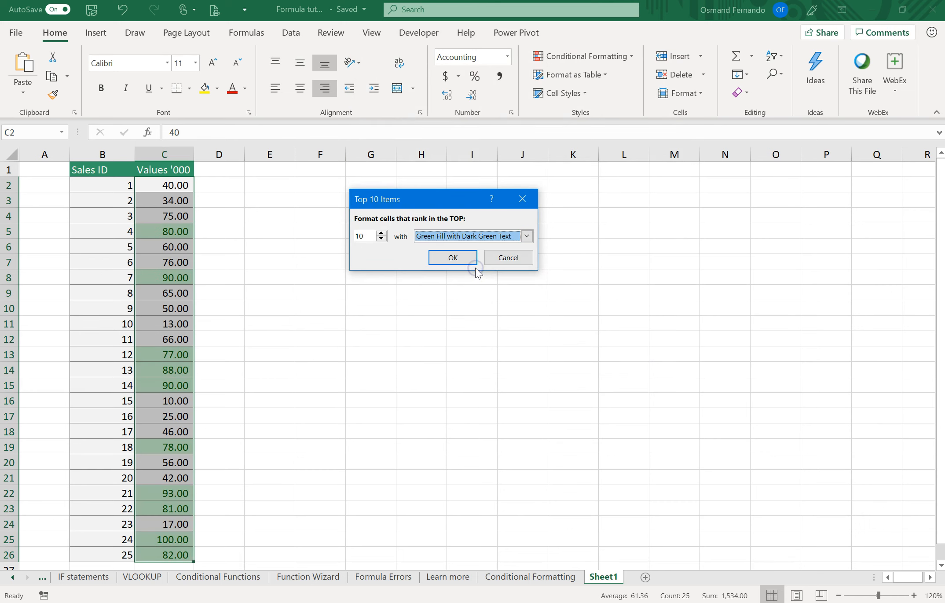
pyautogui.click(454, 258)
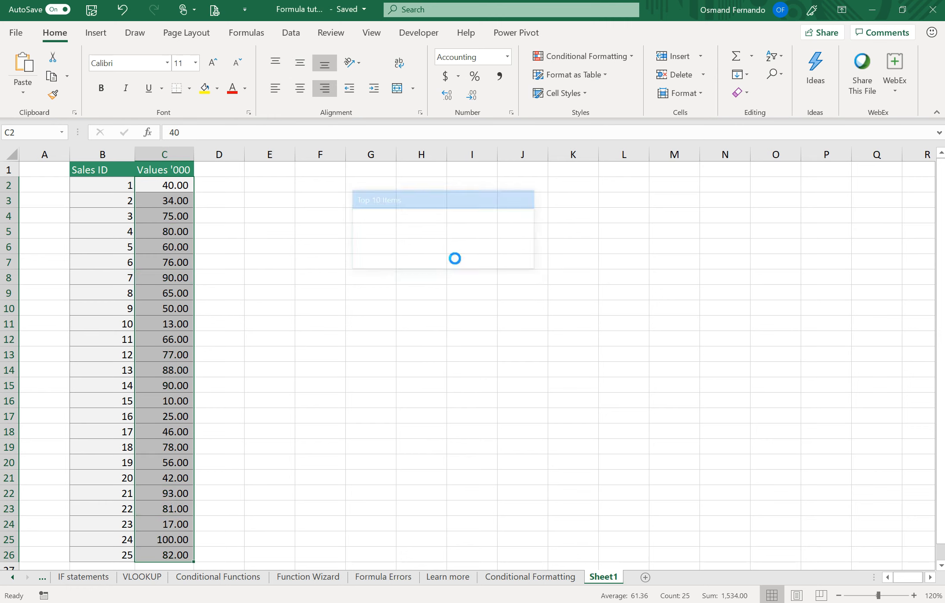
pyautogui.click(365, 291)
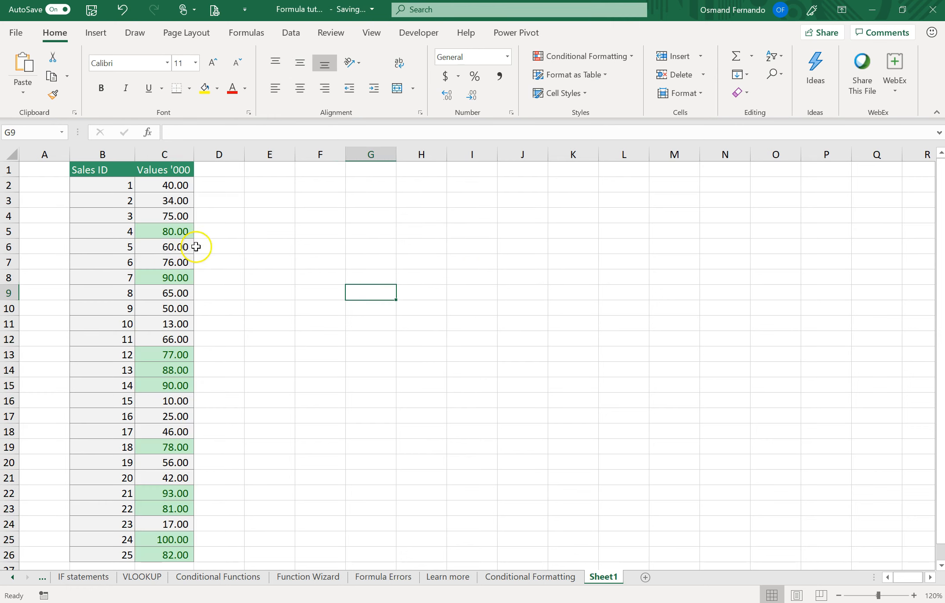
# Review which values in C2:C26 the top 10 rule highlights in green
pyautogui.moveTo(171, 185); pyautogui.dragTo(162, 556)
pyautogui.click(280, 386)
pyautogui.click(178, 227)
pyautogui.click(181, 279)
pyautogui.moveTo(162, 357); pyautogui.dragTo(161, 386)
pyautogui.click(151, 446)
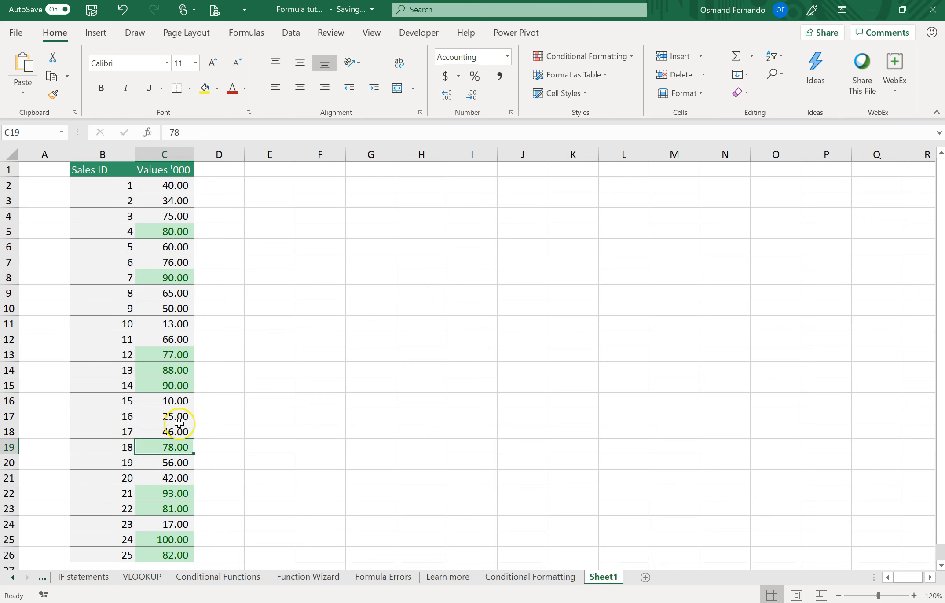
# Apply a Bottom 10 Items rule to C2:C26 with the count set to 5 and Light Red Fill with Dark Red Text
pyautogui.click(175, 186)
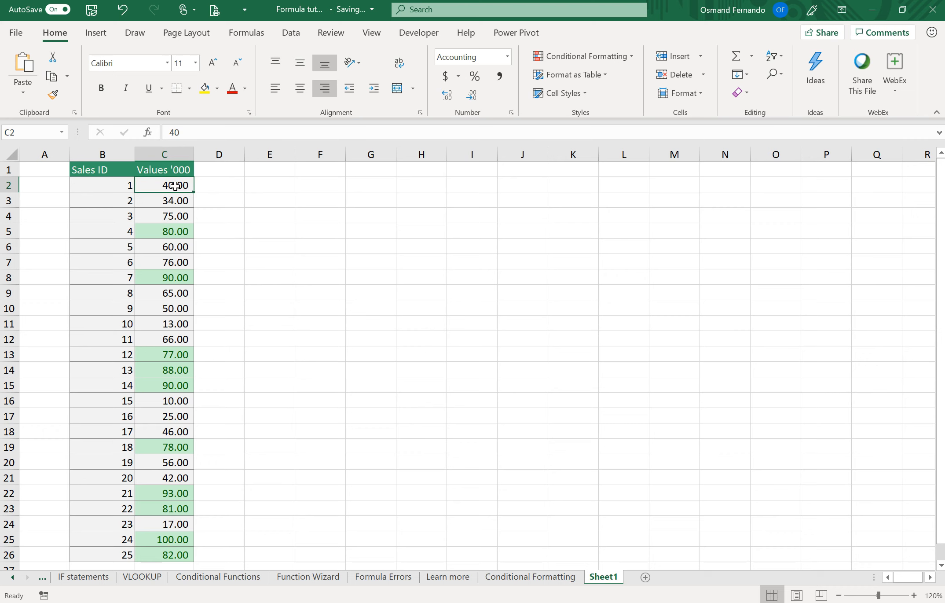
pyautogui.moveTo(169, 186); pyautogui.dragTo(167, 550)
pyautogui.click(596, 57)
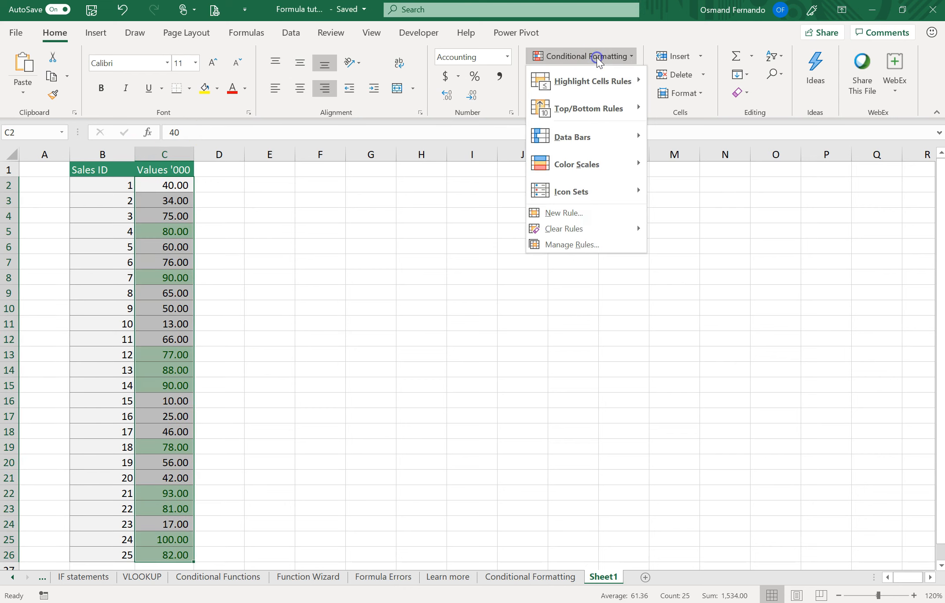
pyautogui.moveTo(594, 110)
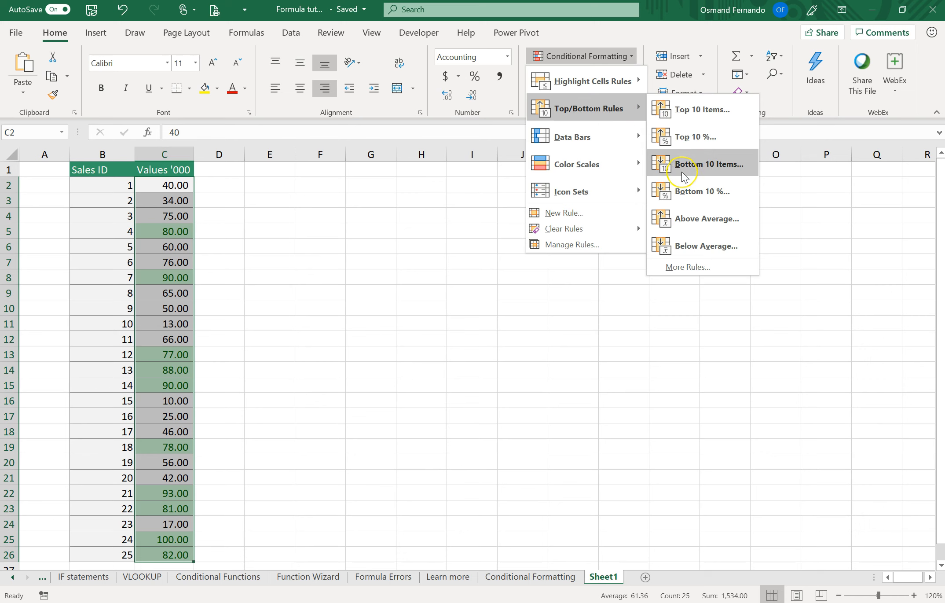
pyautogui.click(709, 169)
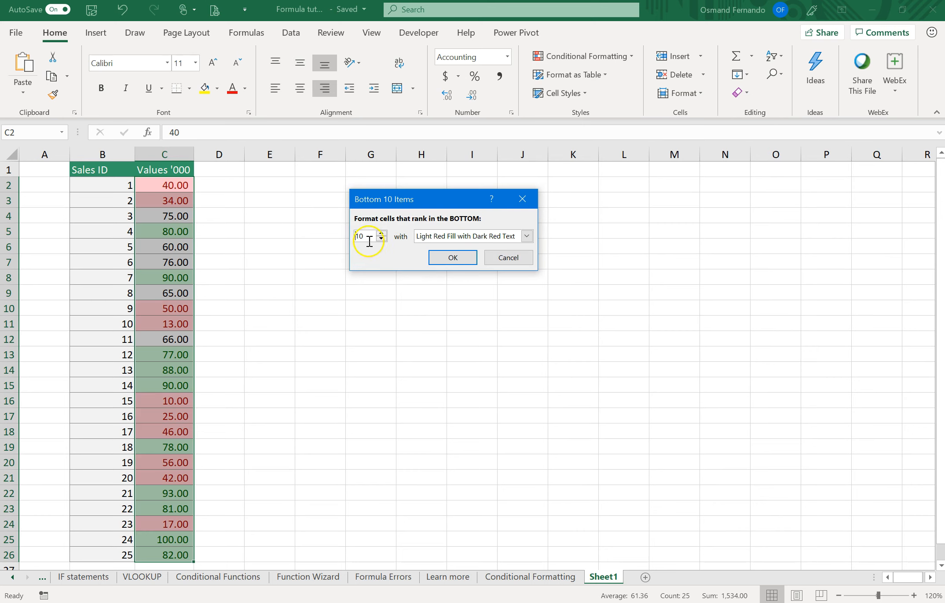
pyautogui.moveTo(369, 241); pyautogui.dragTo(343, 236)
pyautogui.write('5')
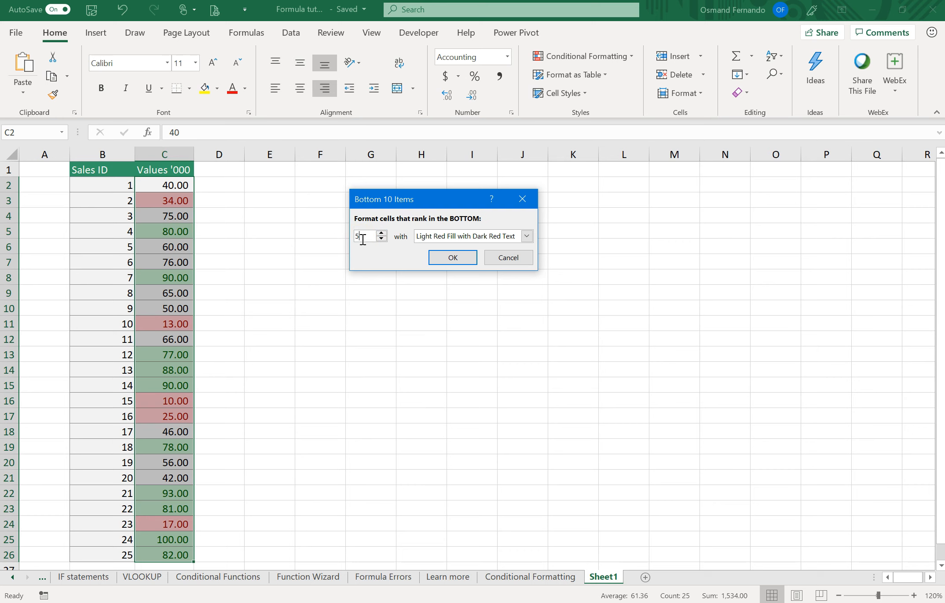
pyautogui.click(460, 256)
pyautogui.click(270, 273)
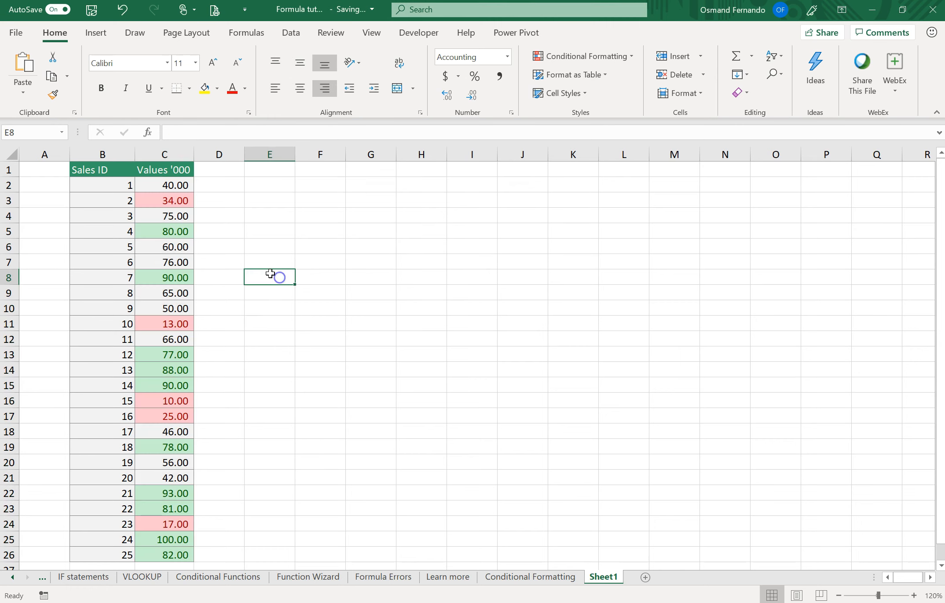
# Check the cells in the Values '000 column that the bottom-ranking rule highlights in red
pyautogui.click(166, 328)
pyautogui.click(161, 399)
pyautogui.click(161, 415)
pyautogui.click(151, 524)
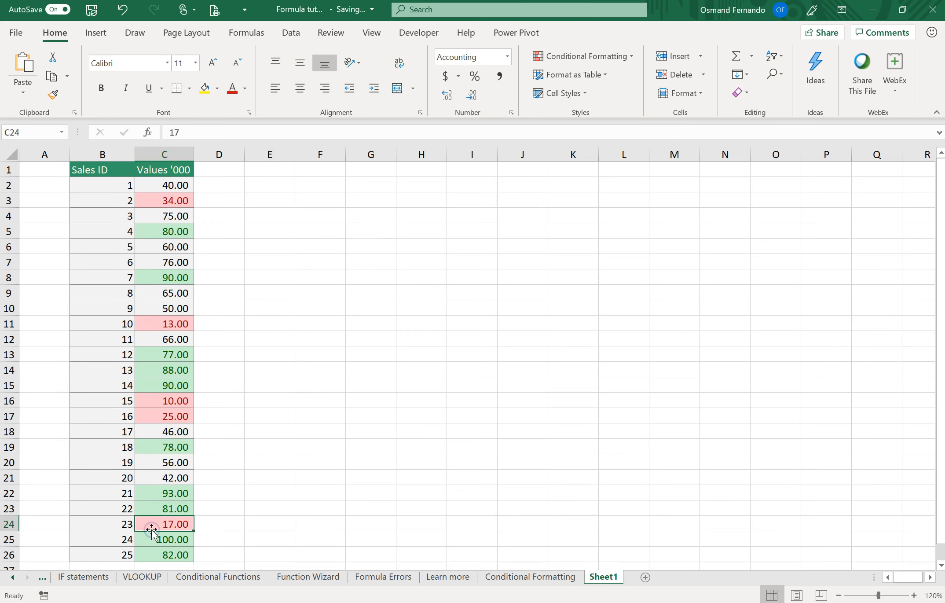
# Clear the conditional formatting rules from the selected cells C2:C26
pyautogui.click(155, 184)
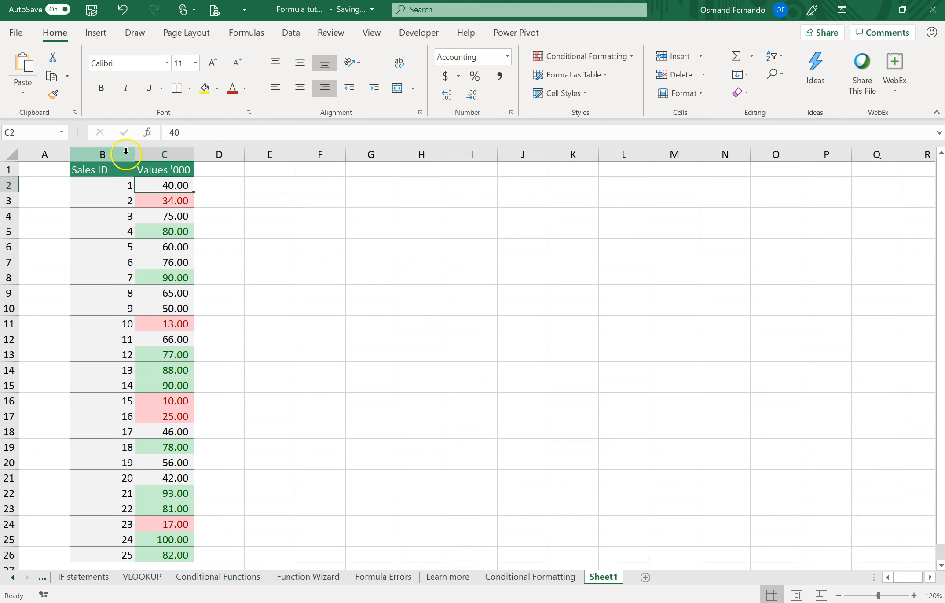
pyautogui.moveTo(173, 181); pyautogui.dragTo(170, 555)
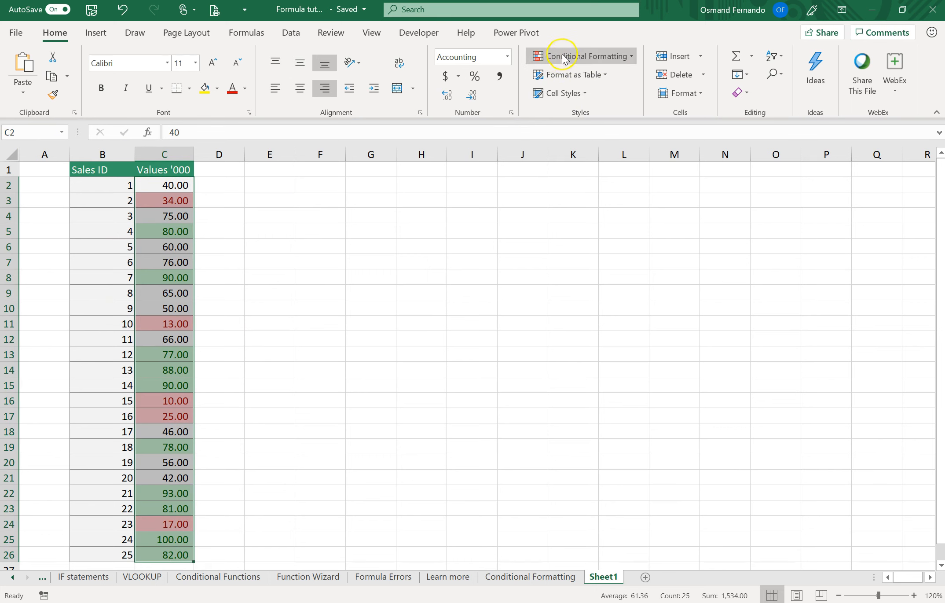
pyautogui.click(602, 56)
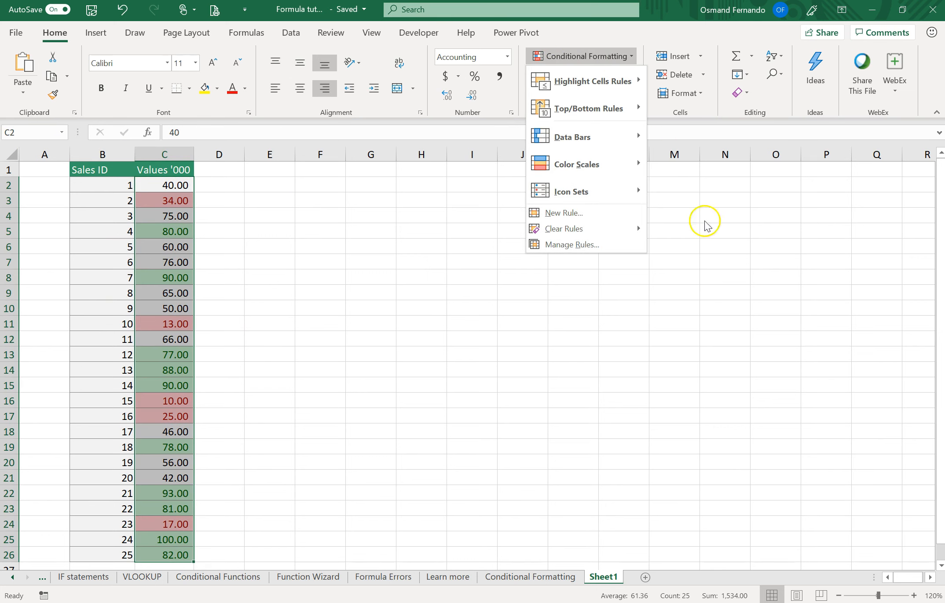
pyautogui.moveTo(594, 228)
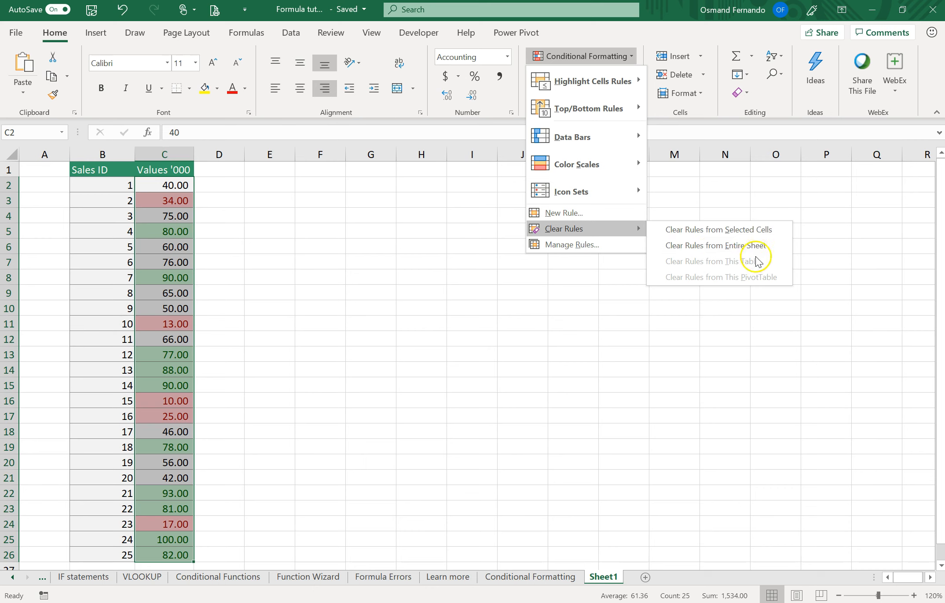
pyautogui.click(717, 230)
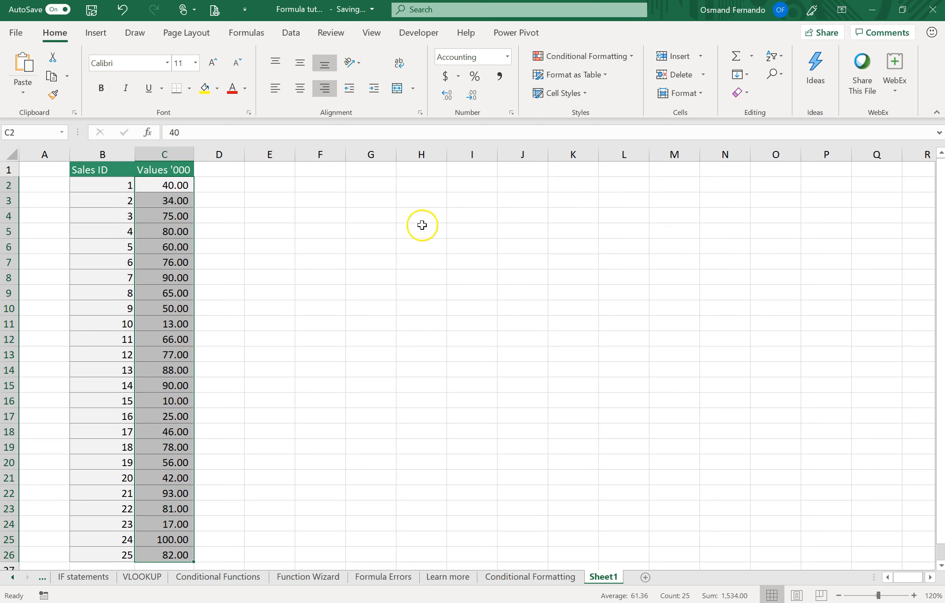
pyautogui.click(599, 57)
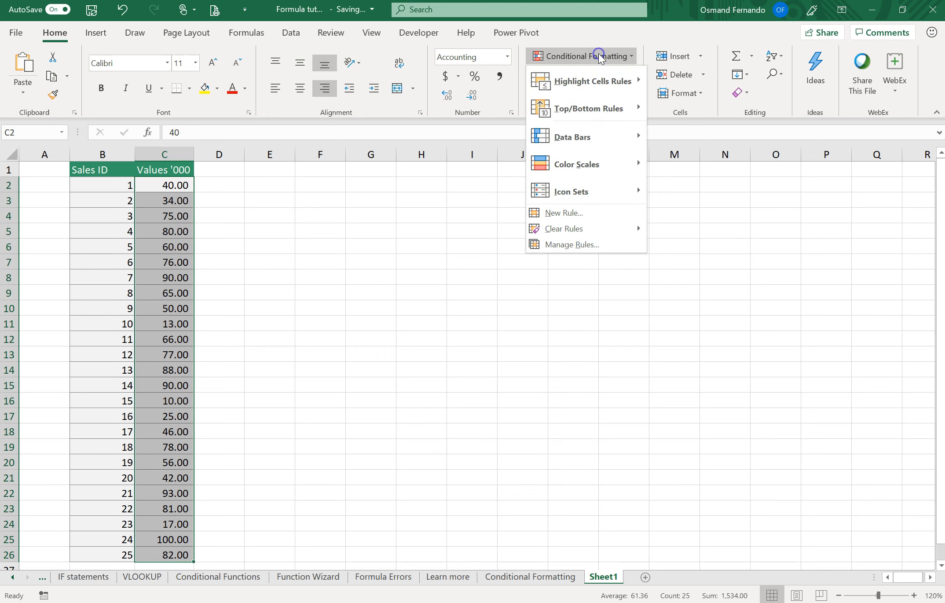
pyautogui.moveTo(605, 107)
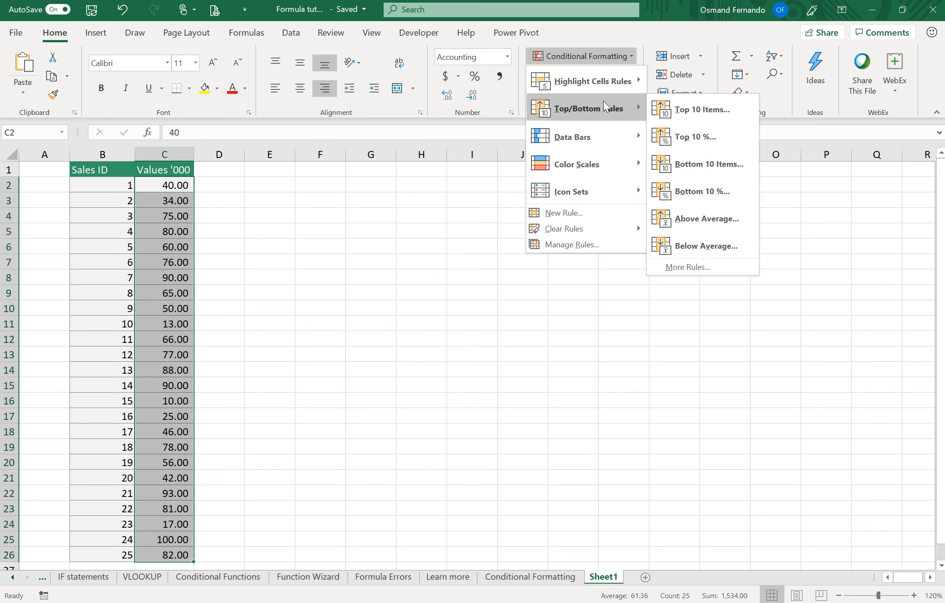
pyautogui.click(95, 173)
pyautogui.moveTo(101, 185); pyautogui.dragTo(127, 561)
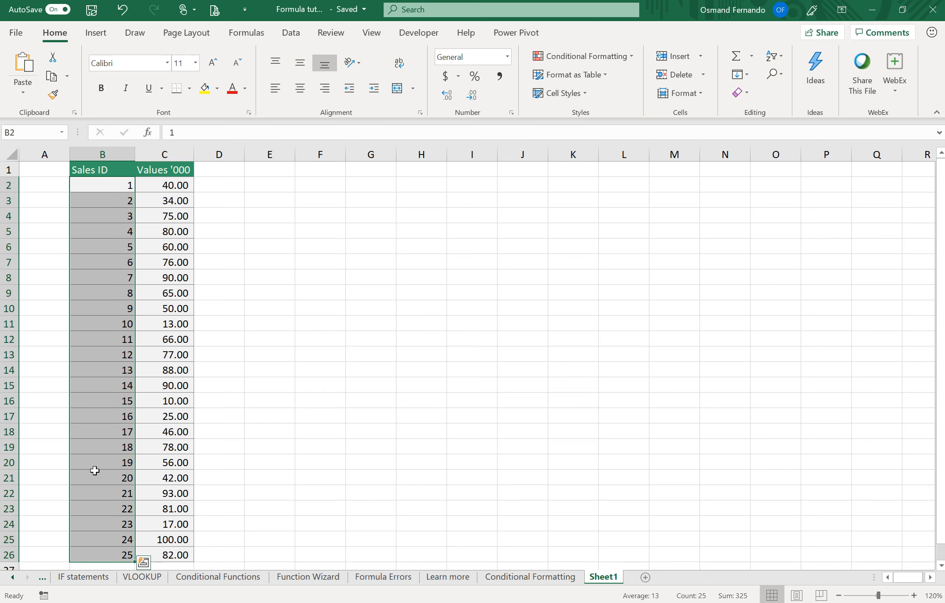
# Apply a Top 10% rule to C2:C26 with the percentage set to 40 and Green Fill with Dark Green Text
pyautogui.click(170, 185)
pyautogui.moveTo(158, 185); pyautogui.dragTo(154, 557)
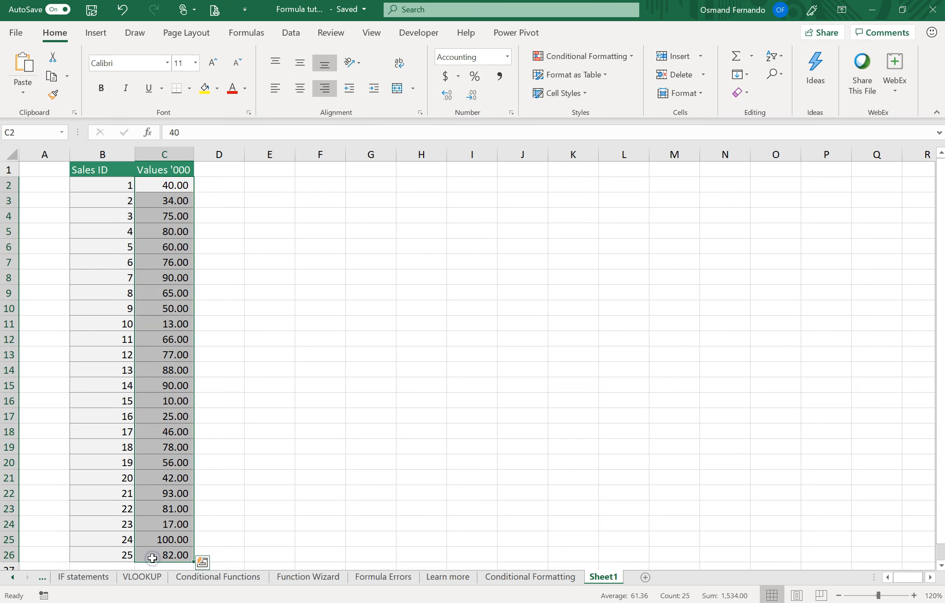
pyautogui.click(595, 57)
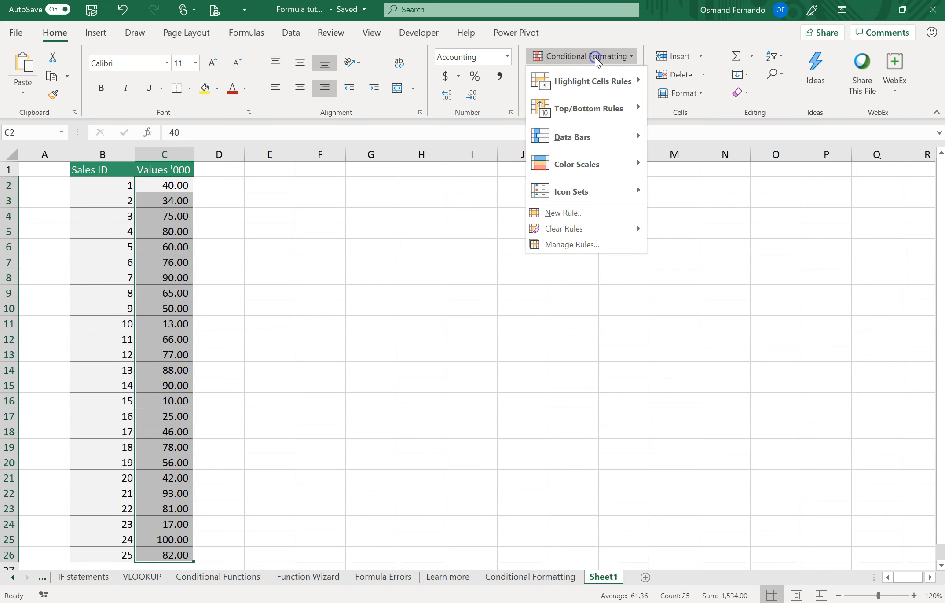
pyautogui.click(606, 115)
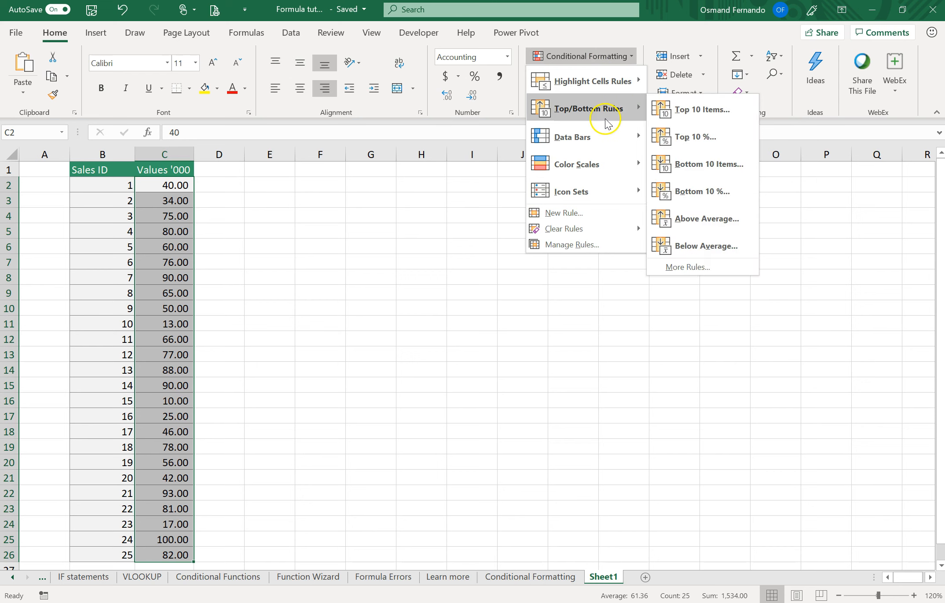
pyautogui.click(695, 139)
pyautogui.click(694, 138)
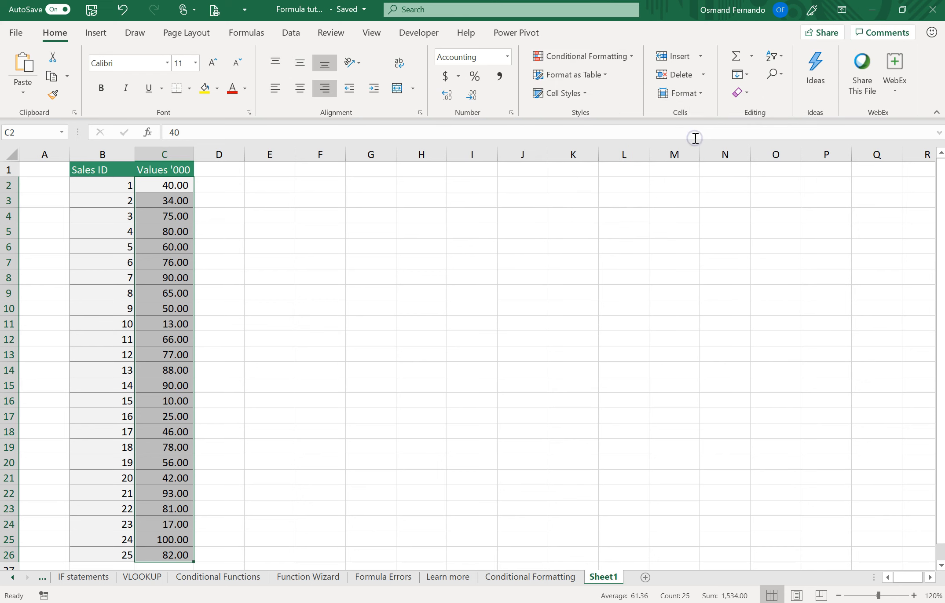
pyautogui.moveTo(421, 198); pyautogui.dragTo(460, 175)
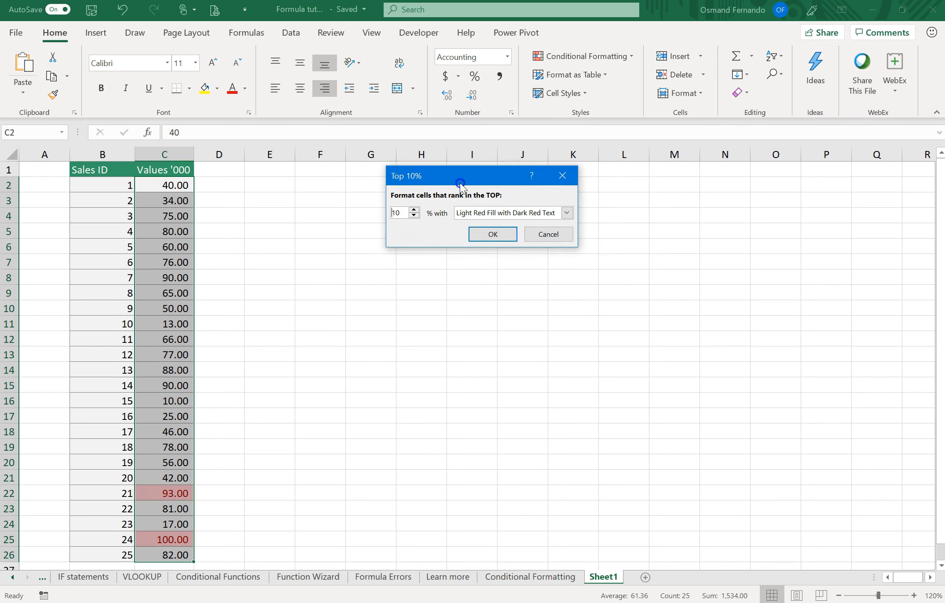
pyautogui.moveTo(402, 214); pyautogui.dragTo(365, 215)
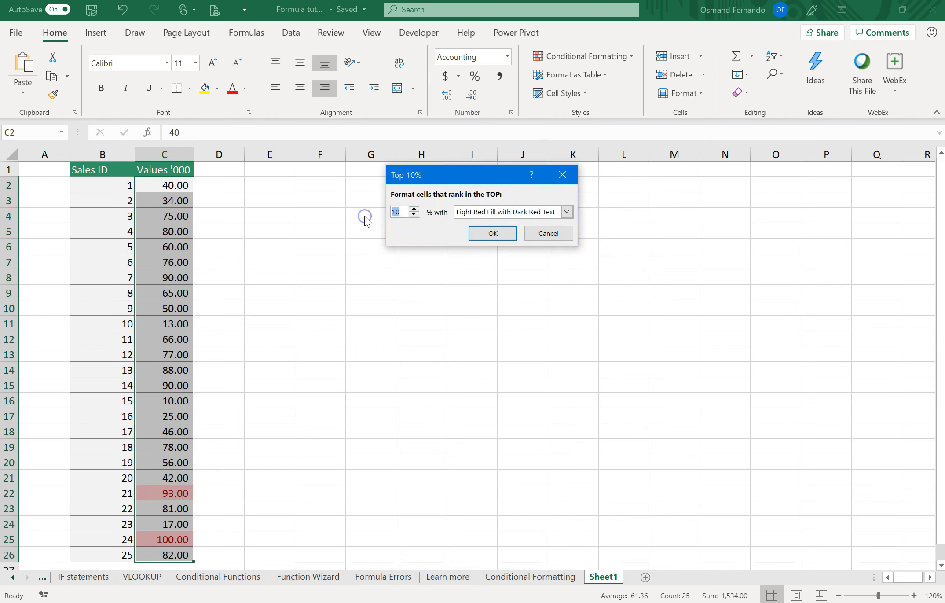
pyautogui.write('40')
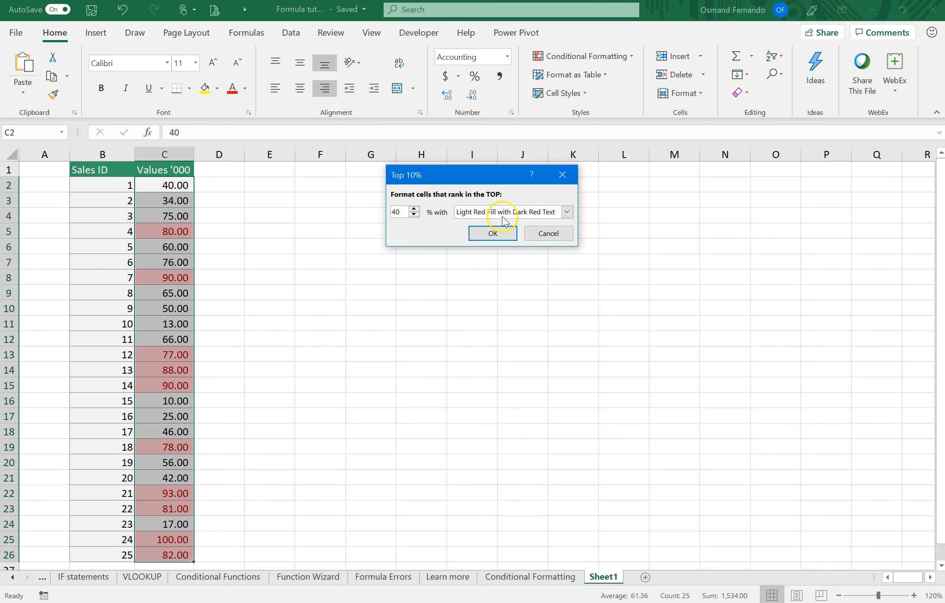
pyautogui.click(567, 212)
pyautogui.click(503, 243)
pyautogui.click(493, 235)
pyautogui.click(406, 288)
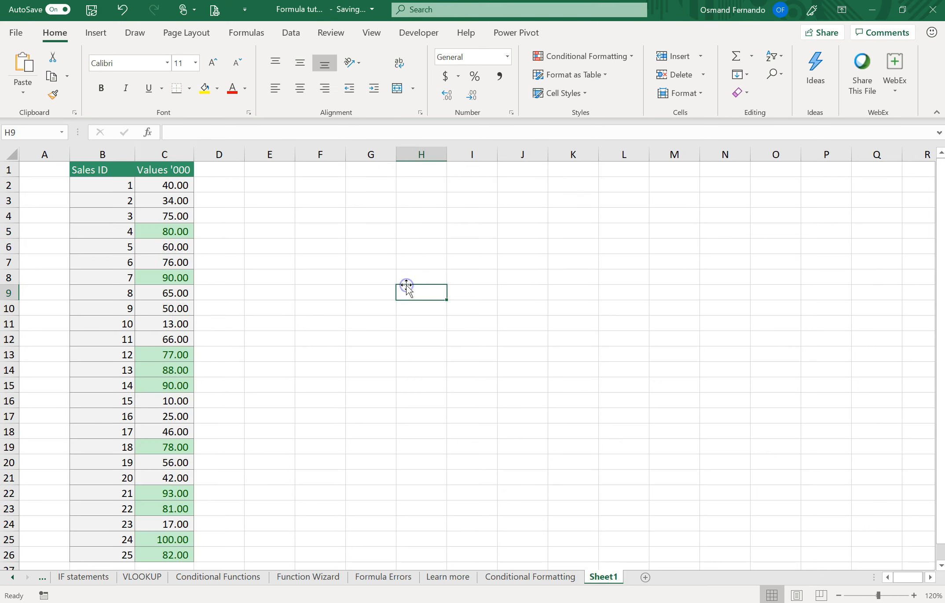
# Select all the green-highlighted cells in the Values '000 column together to check their count
pyautogui.click(163, 232)
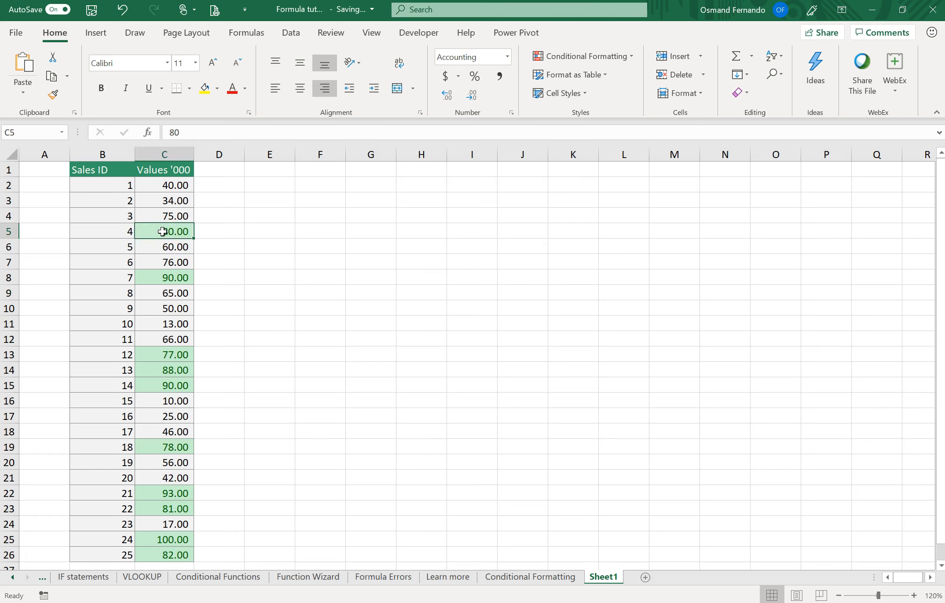
pyautogui.keyDown('ctrl'); pyautogui.click(170, 275); pyautogui.keyUp('ctrl')
pyautogui.moveTo(166, 354); pyautogui.dragTo(167, 384)
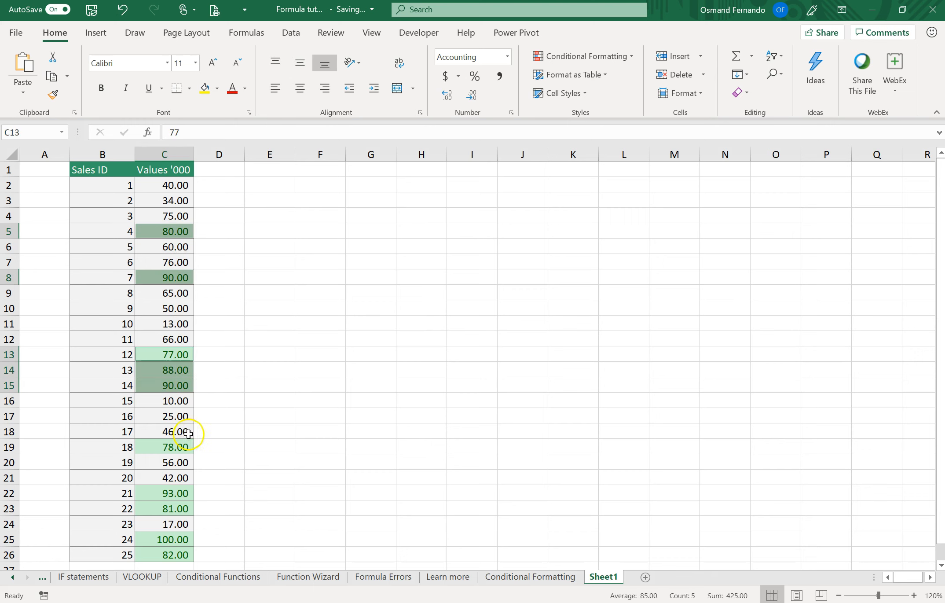
pyautogui.keyDown('ctrl'); pyautogui.click(181, 446); pyautogui.keyUp('ctrl')
pyautogui.moveTo(173, 490); pyautogui.dragTo(159, 554)
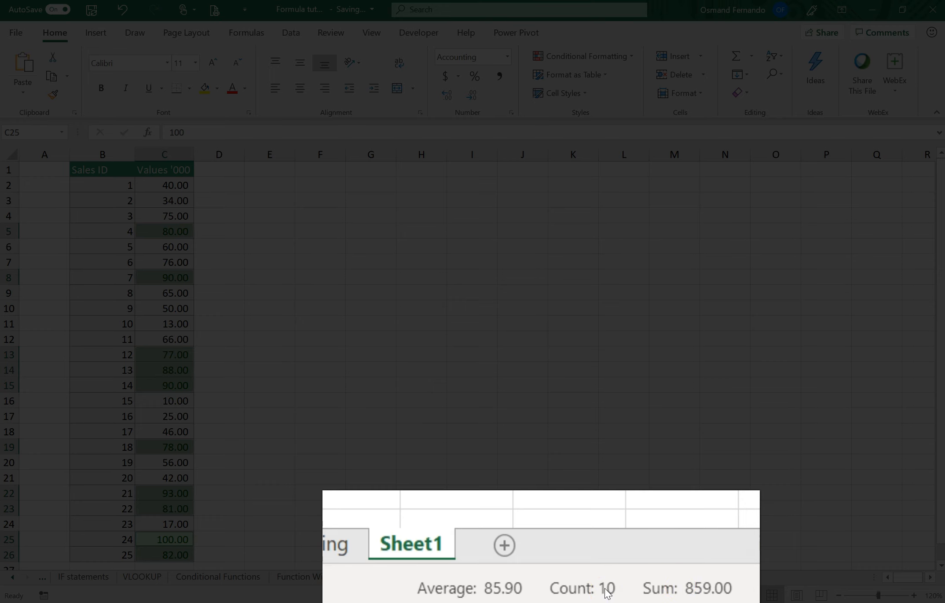
# Enter the formula =25*10% in cell F5
pyautogui.click(314, 230)
pyautogui.write('=')
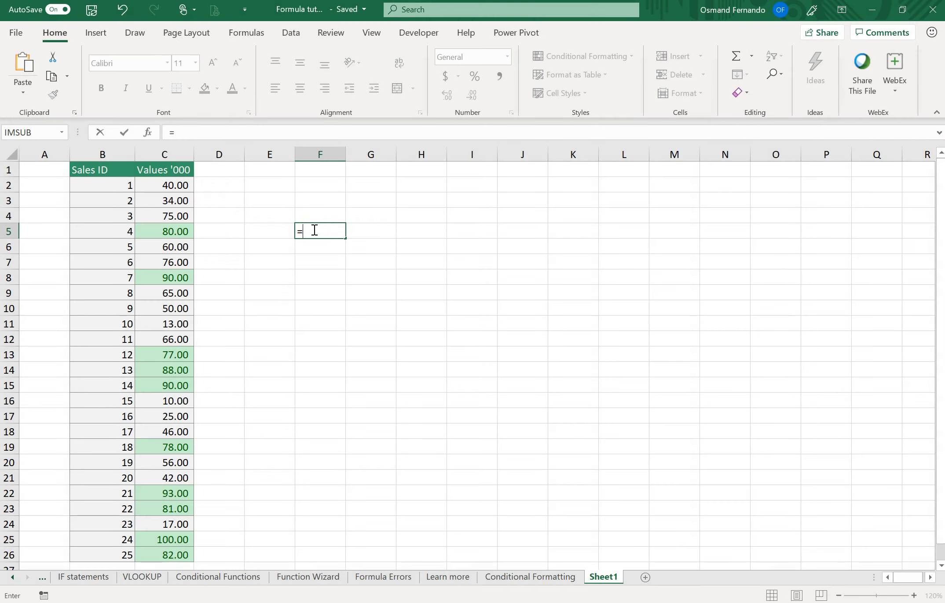
pyautogui.write('25')
pyautogui.write('*10%')
pyautogui.hotkey('ctrl', 'Return')
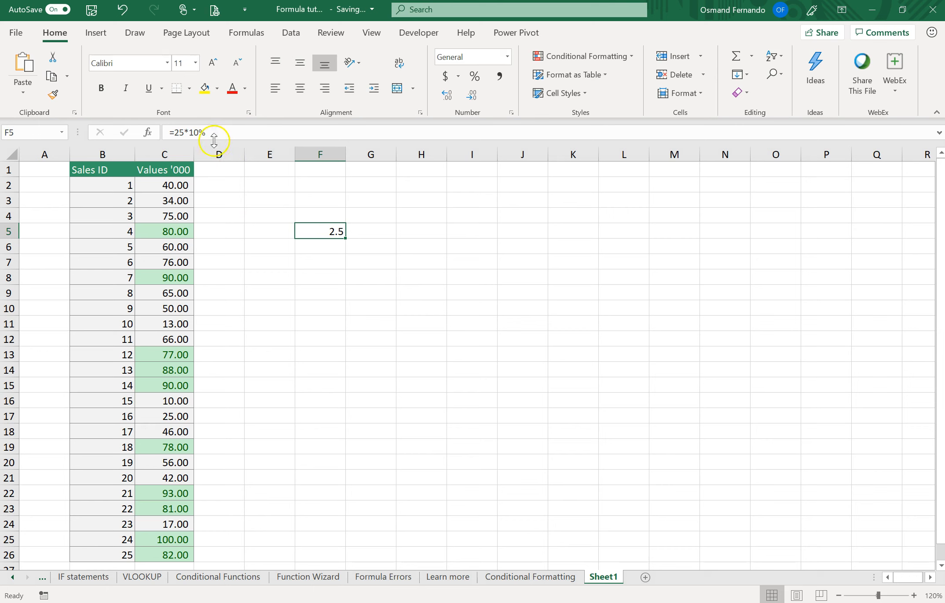
# Change the percentage in the F5 formula to 40%, then clear the cell
pyautogui.click(194, 133)
pyautogui.press('BackSpace')
pyautogui.write('4')
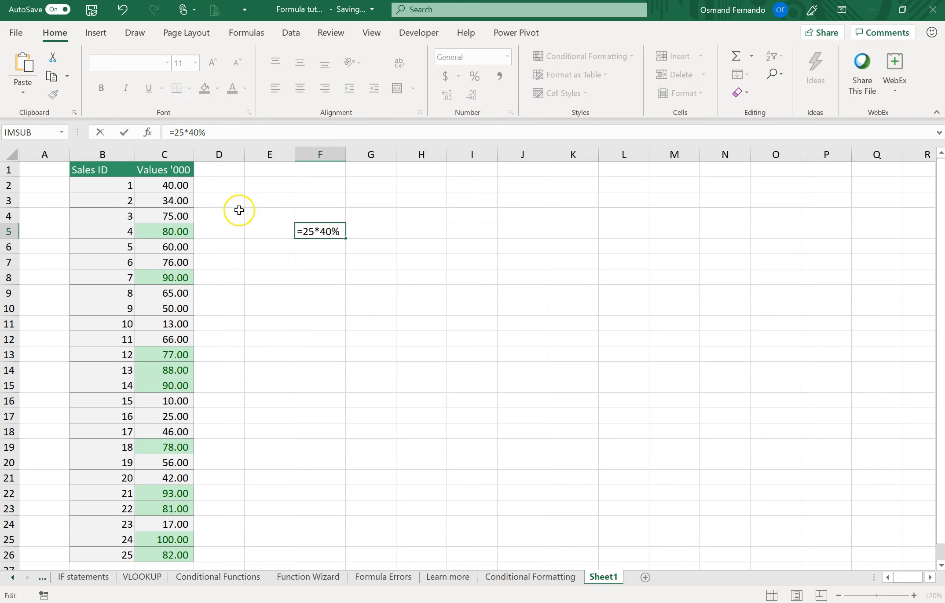
pyautogui.hotkey('ctrl', 'Return')
pyautogui.press('Return')
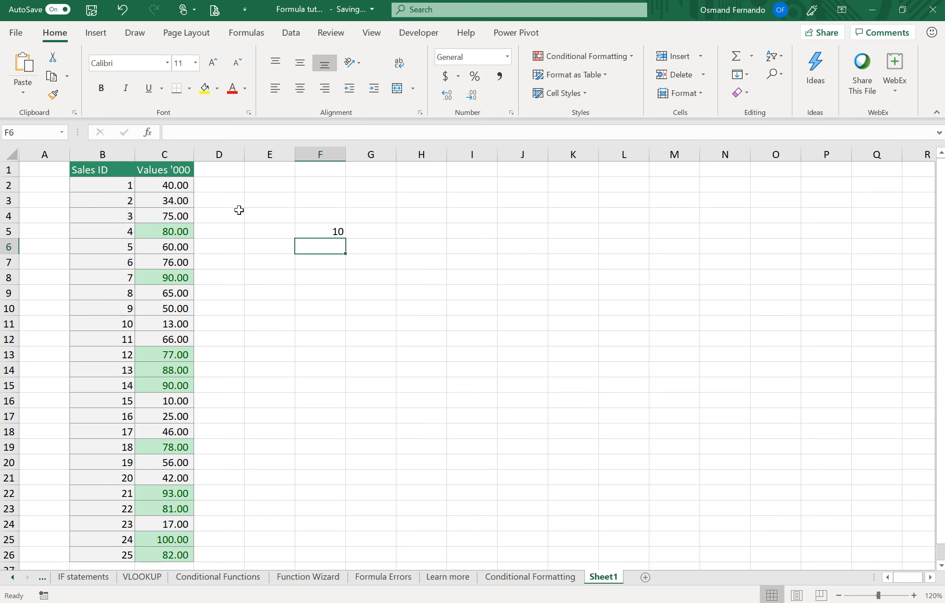
pyautogui.click(336, 231)
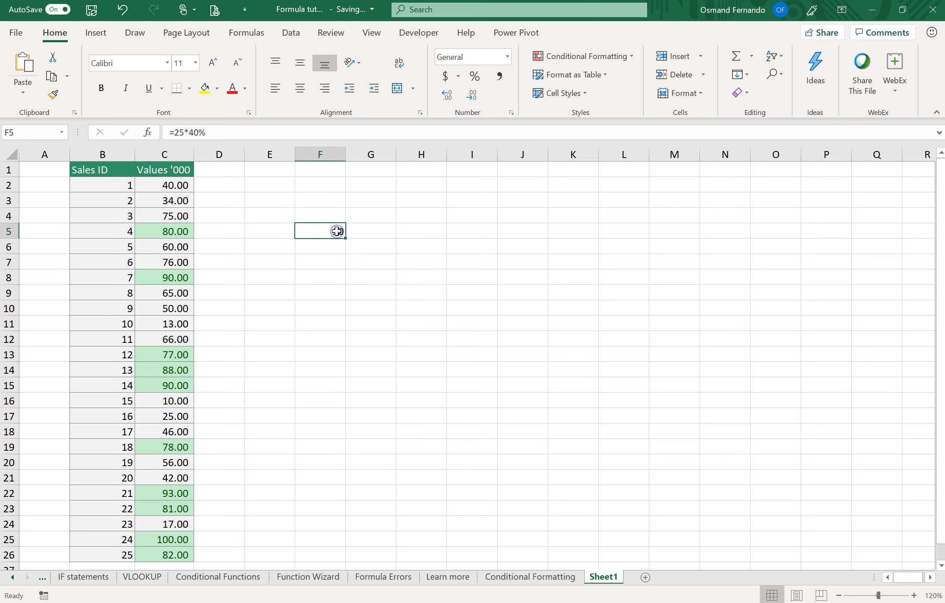
# Apply a Bottom 10% rule to C2:C26, keeping 10% and Light Red Fill with Dark Red Text
pyautogui.click(180, 186)
pyautogui.hotkey('ctrl', 'shift', 'Down')
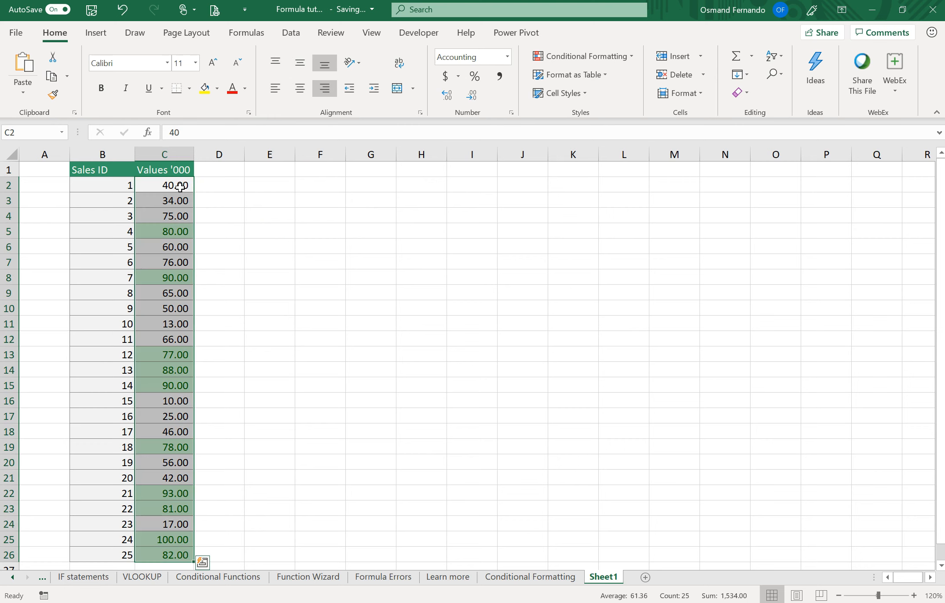
pyautogui.click(615, 61)
pyautogui.click(588, 115)
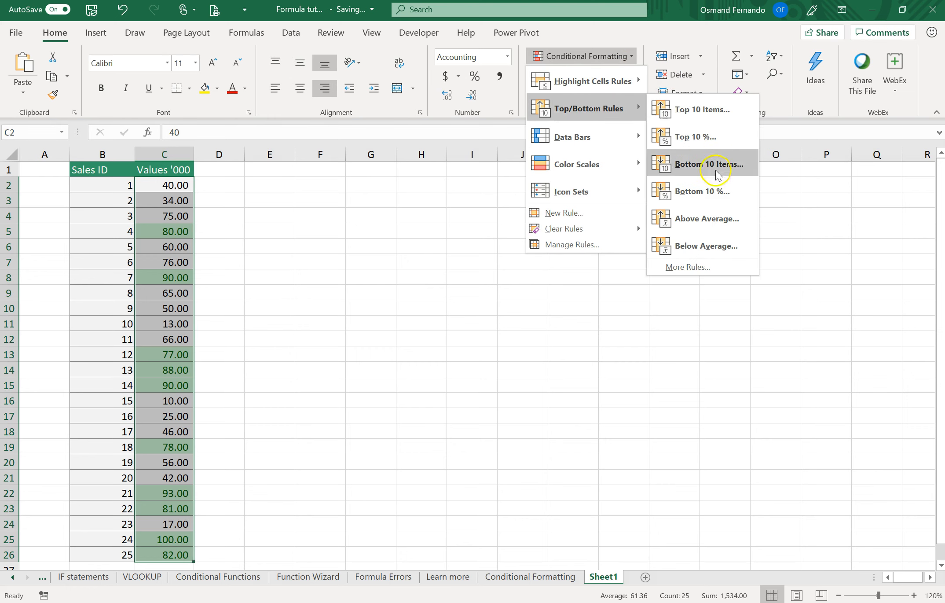
pyautogui.click(700, 201)
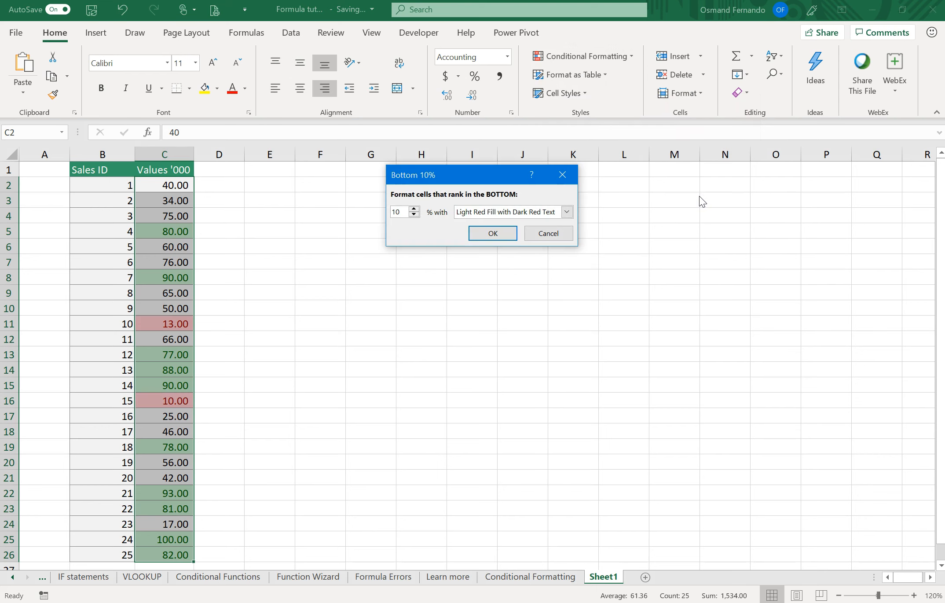
pyautogui.click(407, 213)
pyautogui.moveTo(405, 211); pyautogui.dragTo(367, 211)
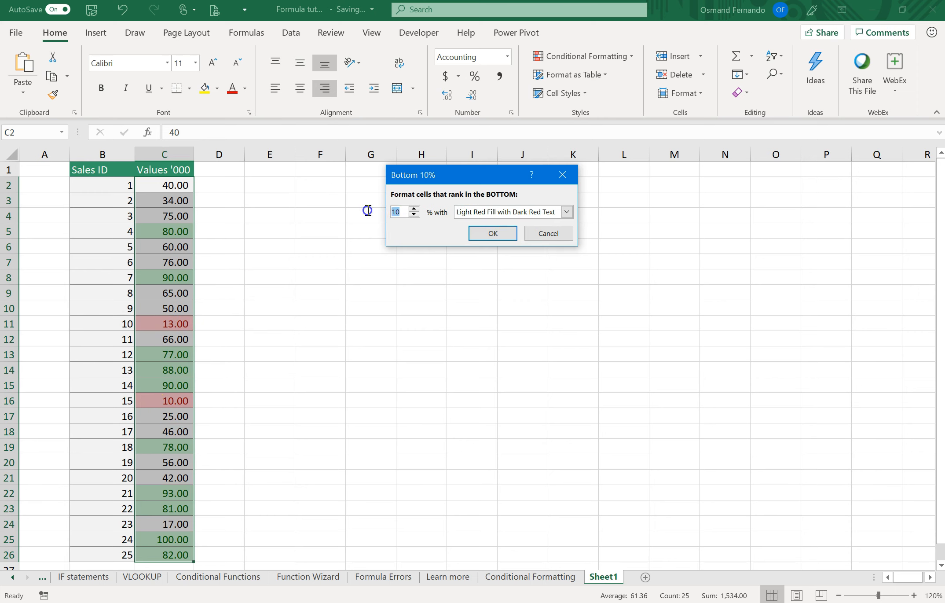
pyautogui.click(504, 234)
pyautogui.click(388, 310)
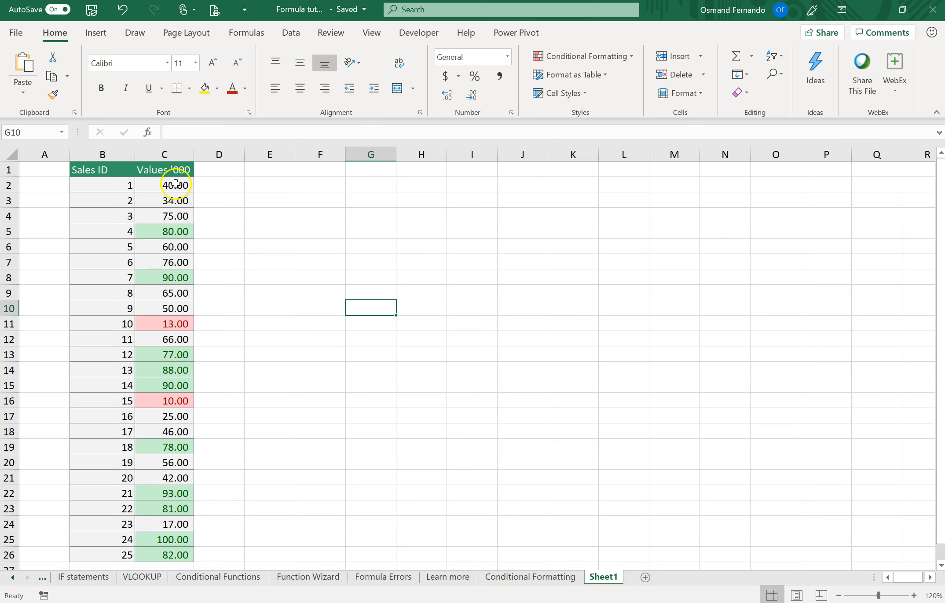
# Clear the top and bottom percentage formatting rules from the Values '000 cells C2:C26
pyautogui.moveTo(176, 184); pyautogui.dragTo(162, 554)
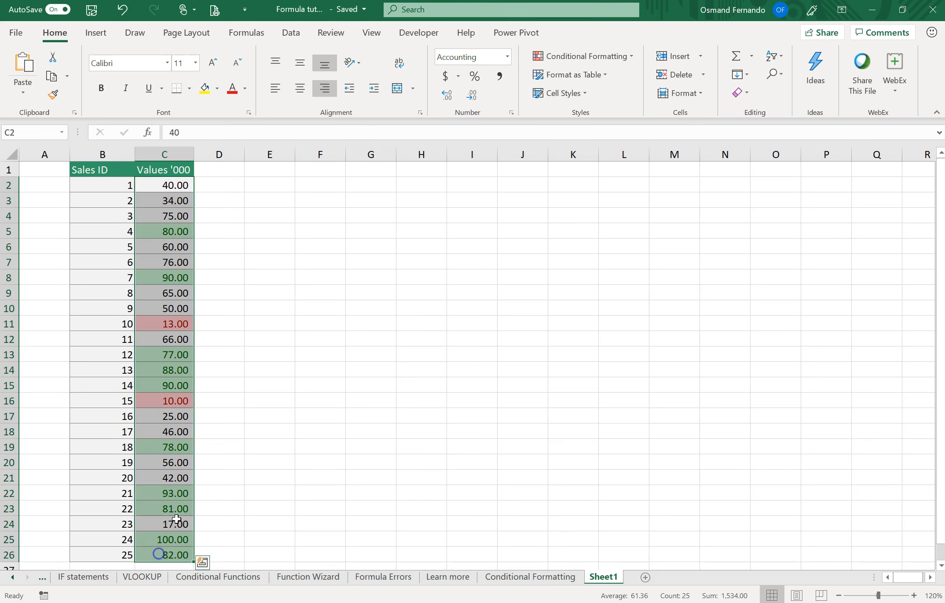
pyautogui.click(594, 56)
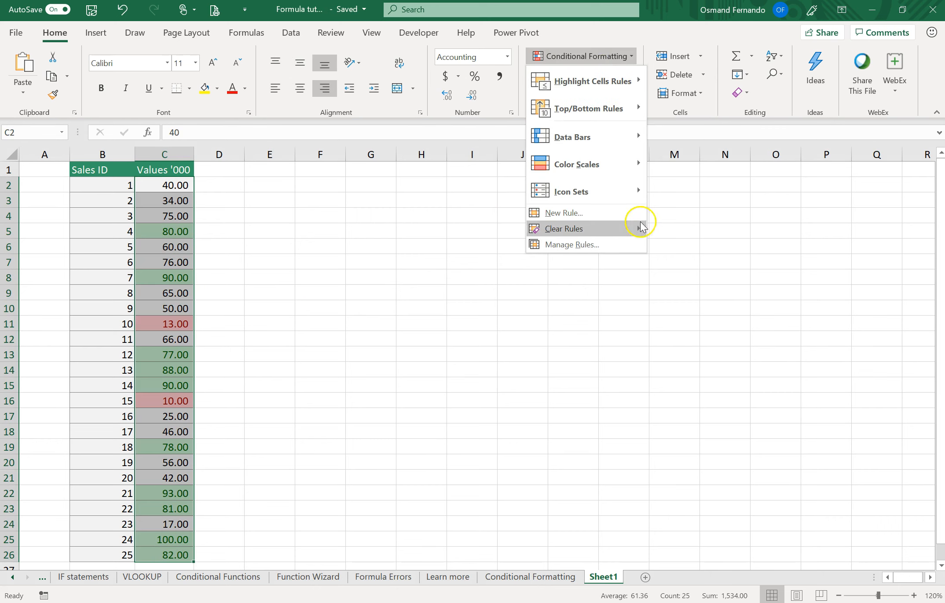
pyautogui.click(660, 229)
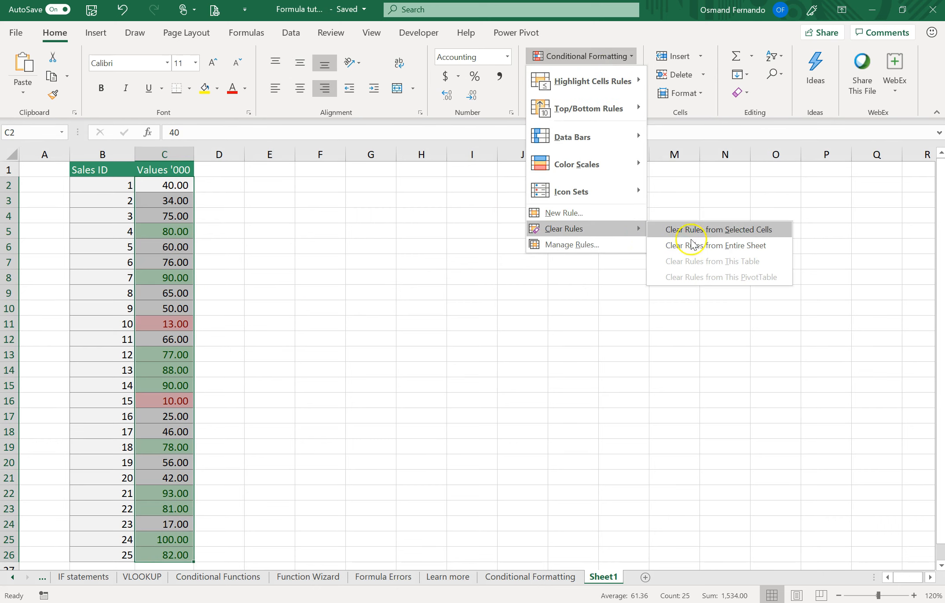
pyautogui.click(537, 215)
# Apply an Above Average rule to C2:C26 with Green Fill with Dark Green Text
pyautogui.moveTo(189, 184); pyautogui.dragTo(171, 555)
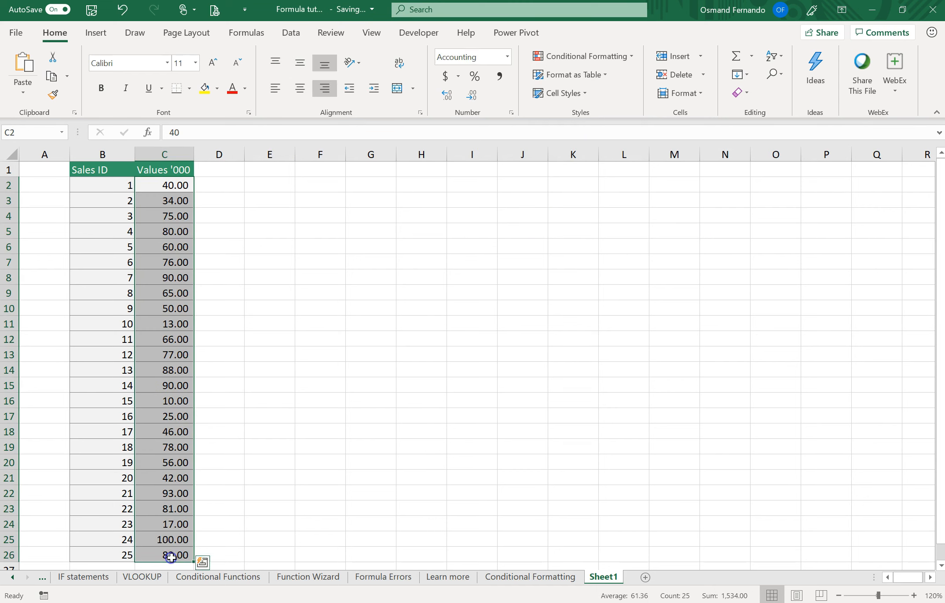
pyautogui.click(604, 57)
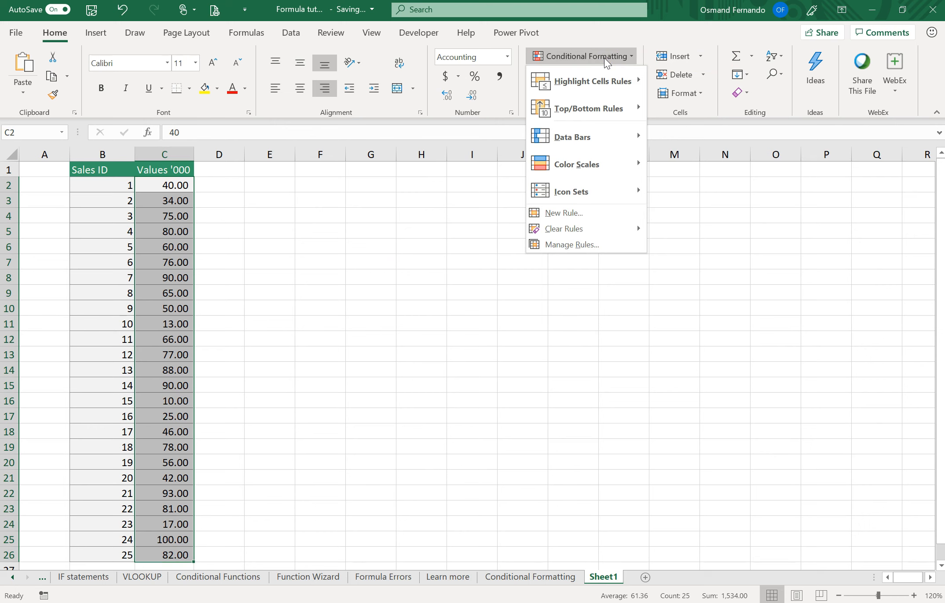
pyautogui.moveTo(606, 113)
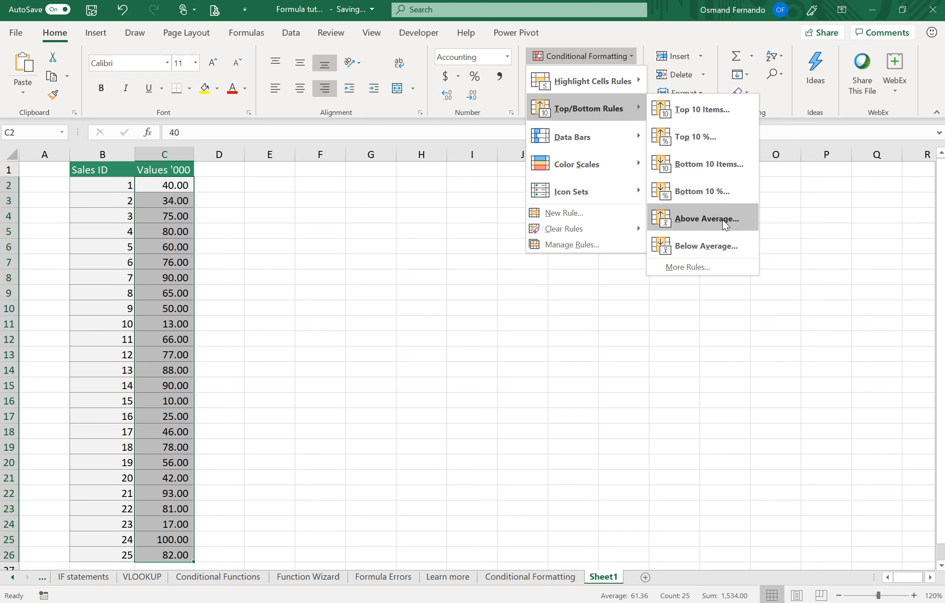
pyautogui.click(724, 223)
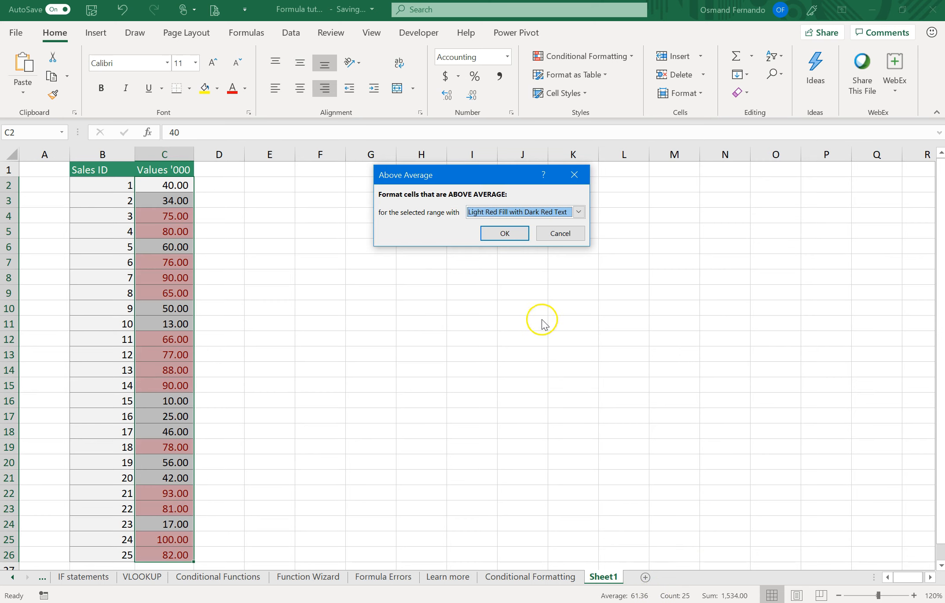
pyautogui.click(578, 212)
pyautogui.click(549, 242)
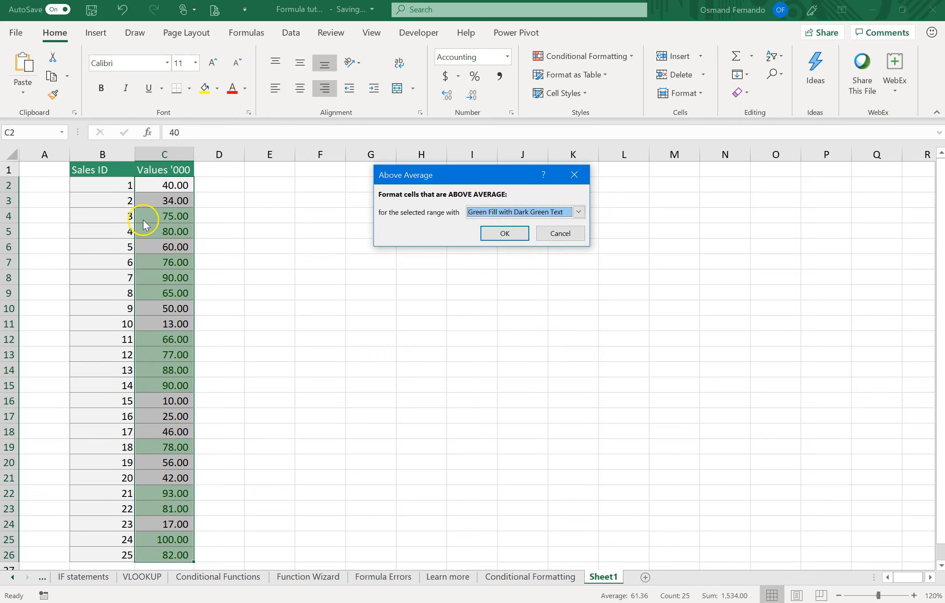
pyautogui.click(521, 234)
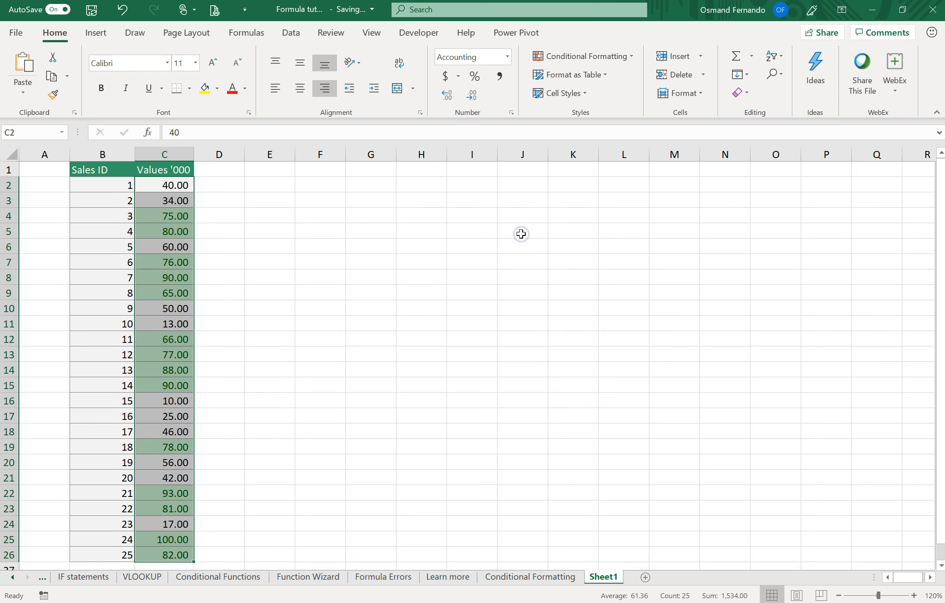
pyautogui.click(341, 245)
# Apply a Below Average rule to C2:C26 with Light Red Fill with Dark Red Text
pyautogui.click(184, 186)
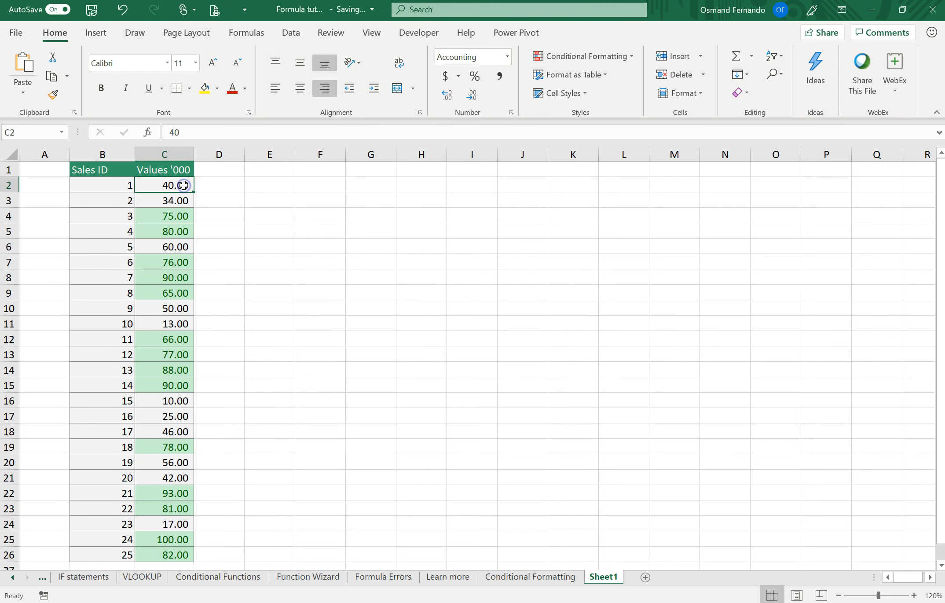
pyautogui.hotkey('ctrl', 'shift', 'Down')
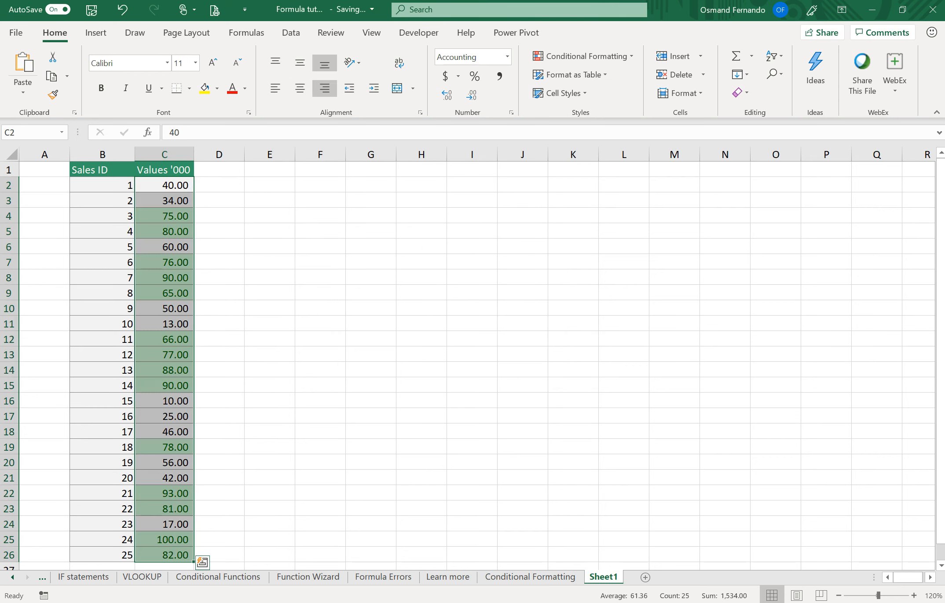
pyautogui.click(623, 60)
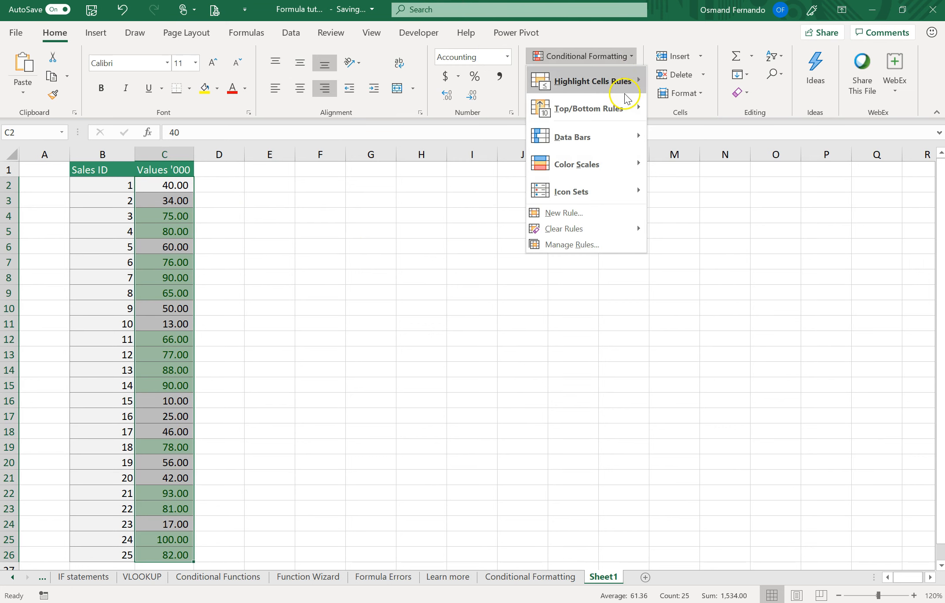
pyautogui.click(622, 109)
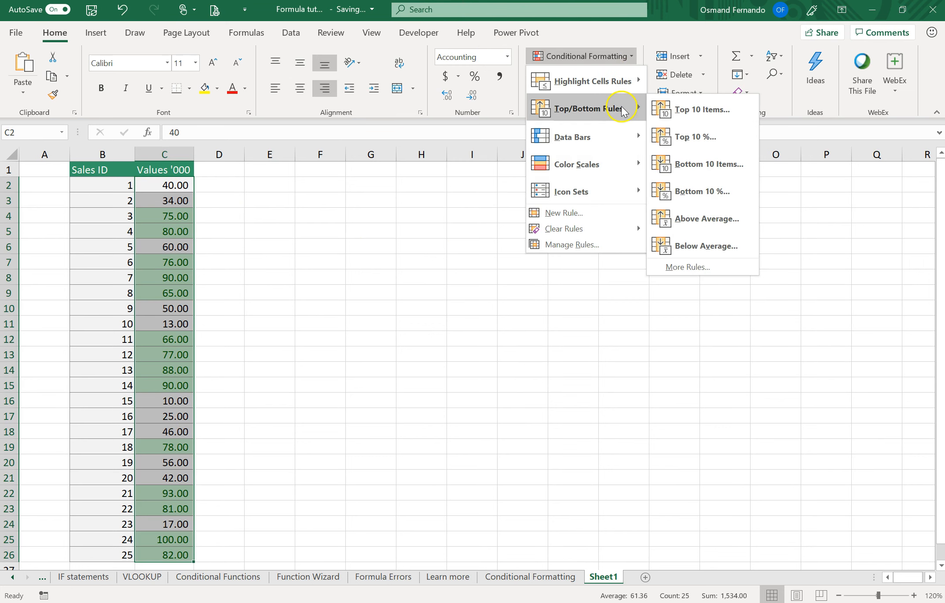
pyautogui.click(719, 251)
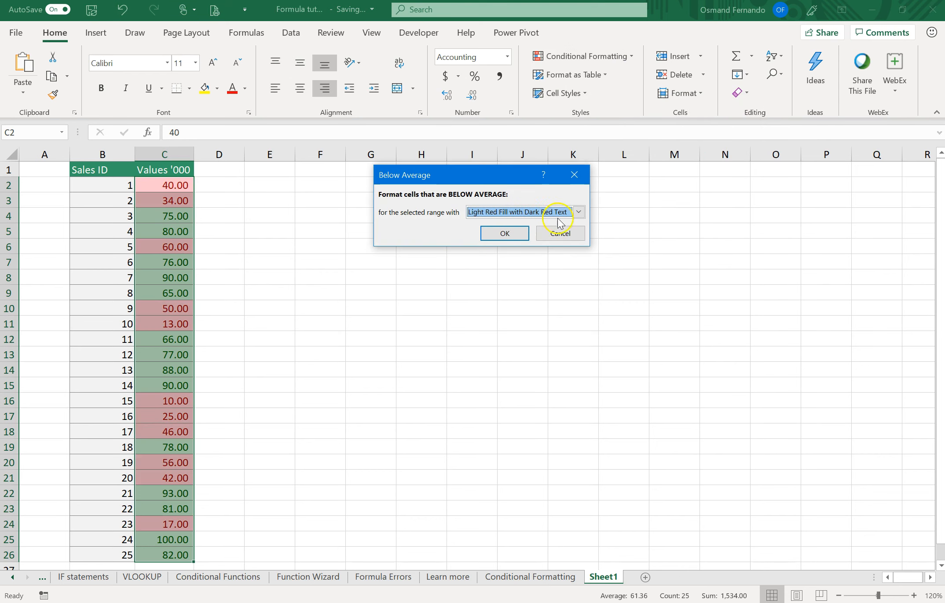
pyautogui.click(516, 236)
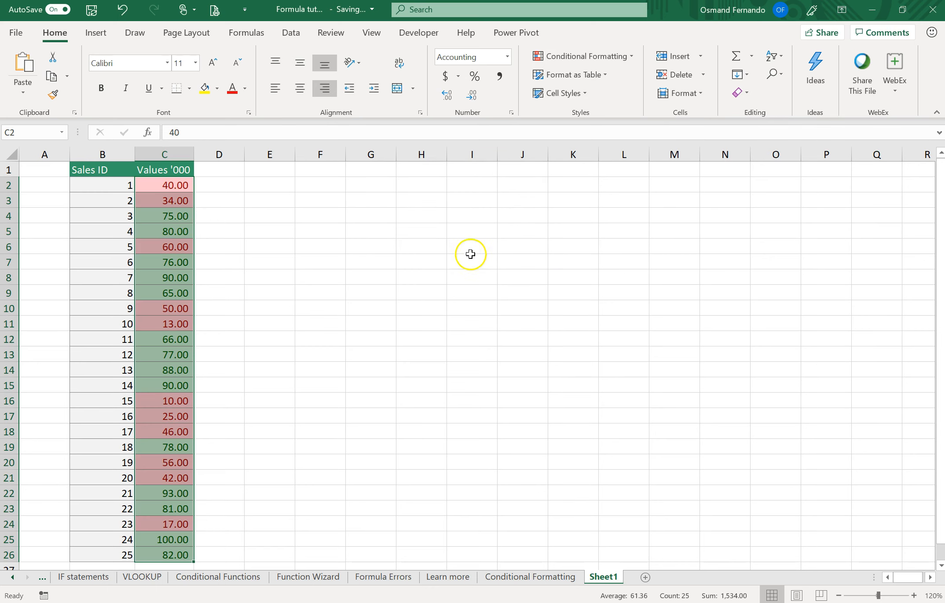
pyautogui.click(438, 268)
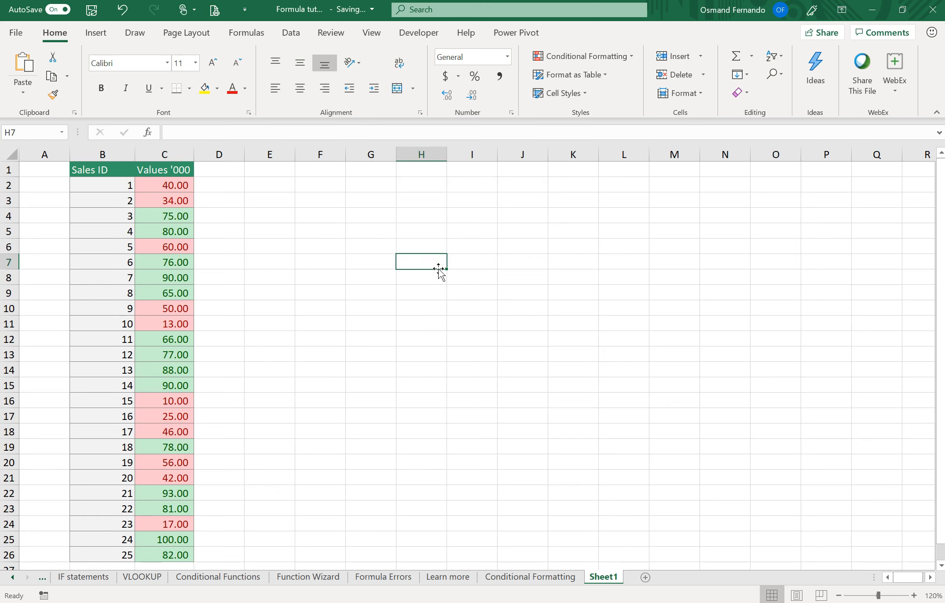
pyautogui.click(430, 58)
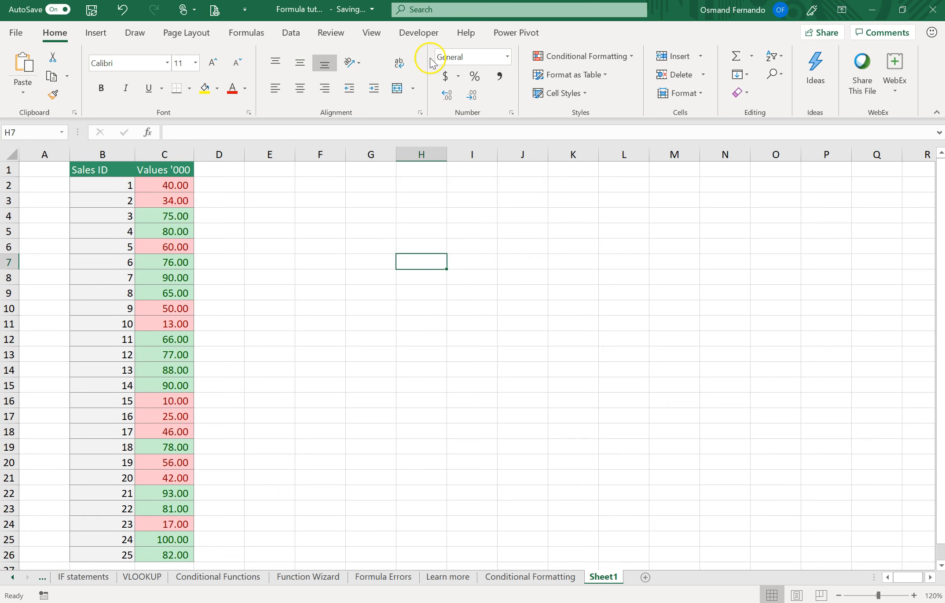